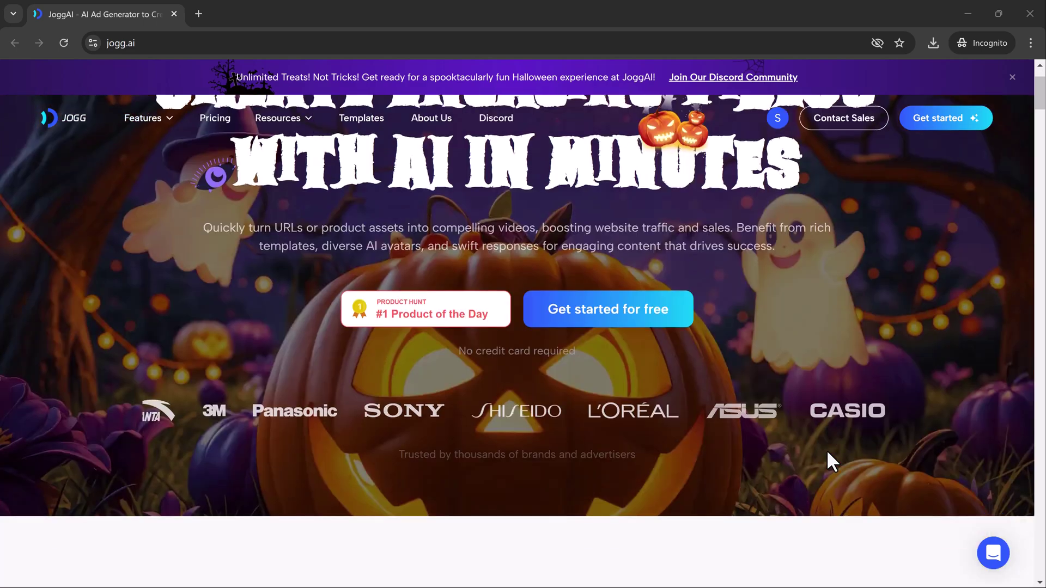
Step: Scroll through the URL to Video Ad Maker page's template gallery
scroll(826, 450, down, 8)
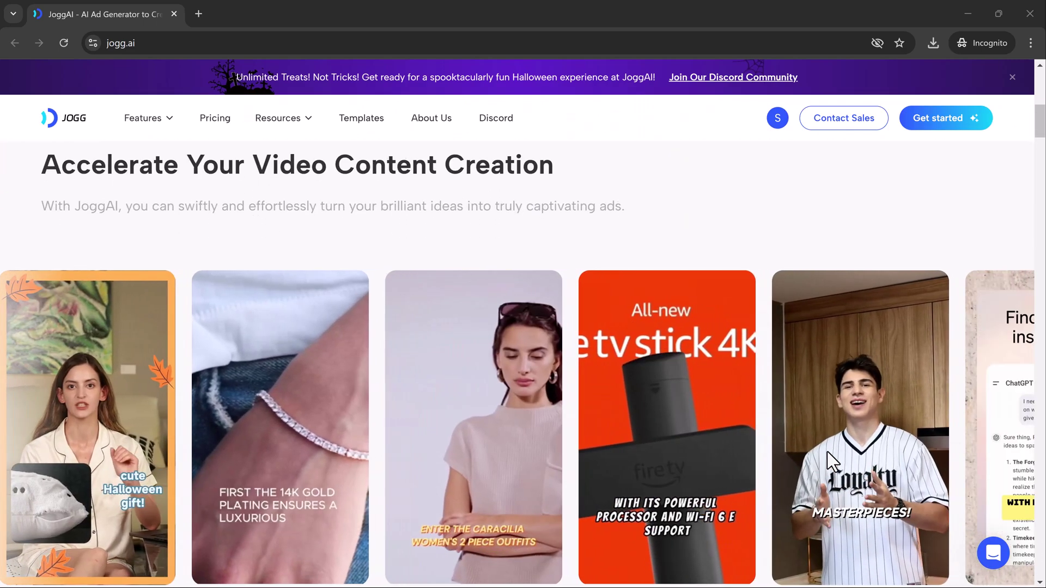
scroll(827, 452, down, 1)
scroll(827, 452, down, 3)
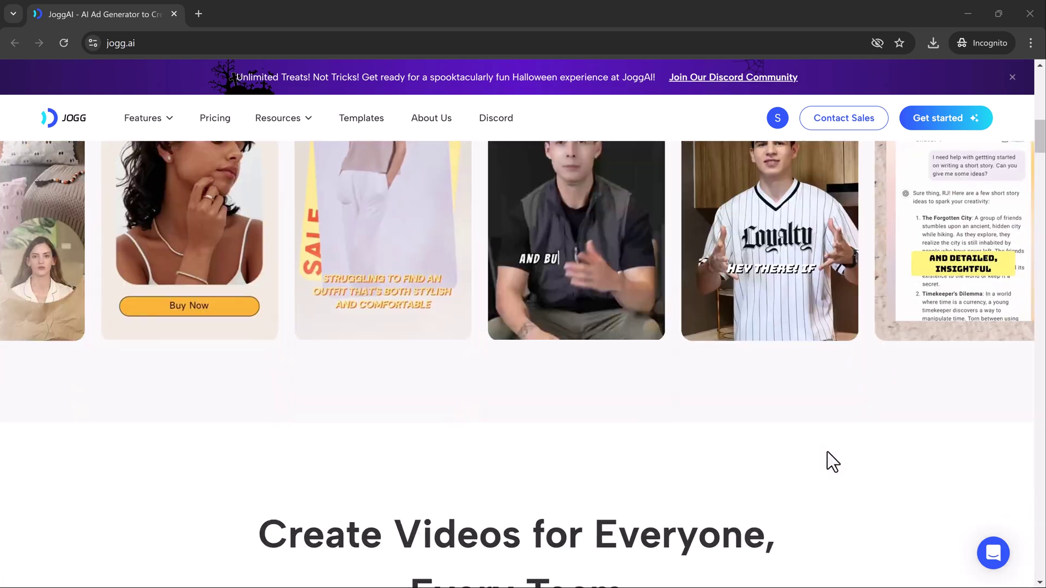
scroll(827, 452, down, 6)
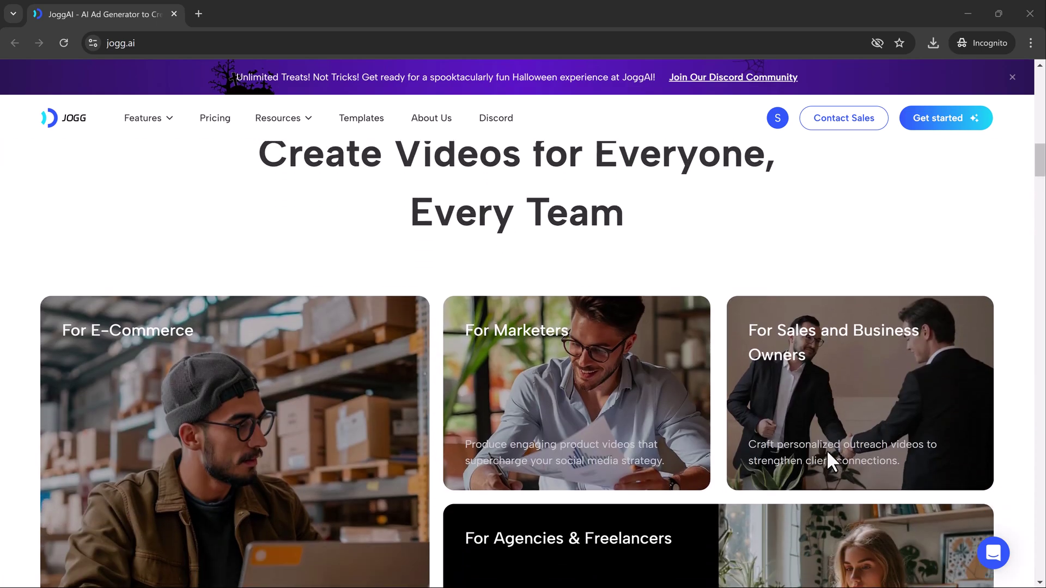
scroll(827, 452, down, 3)
scroll(827, 452, down, 6)
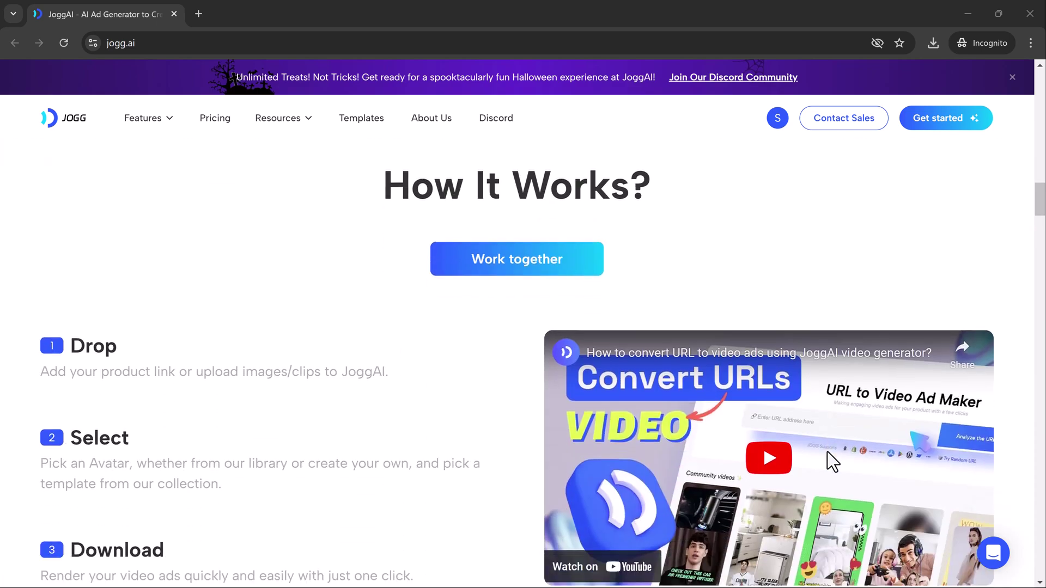
scroll(827, 453, down, 8)
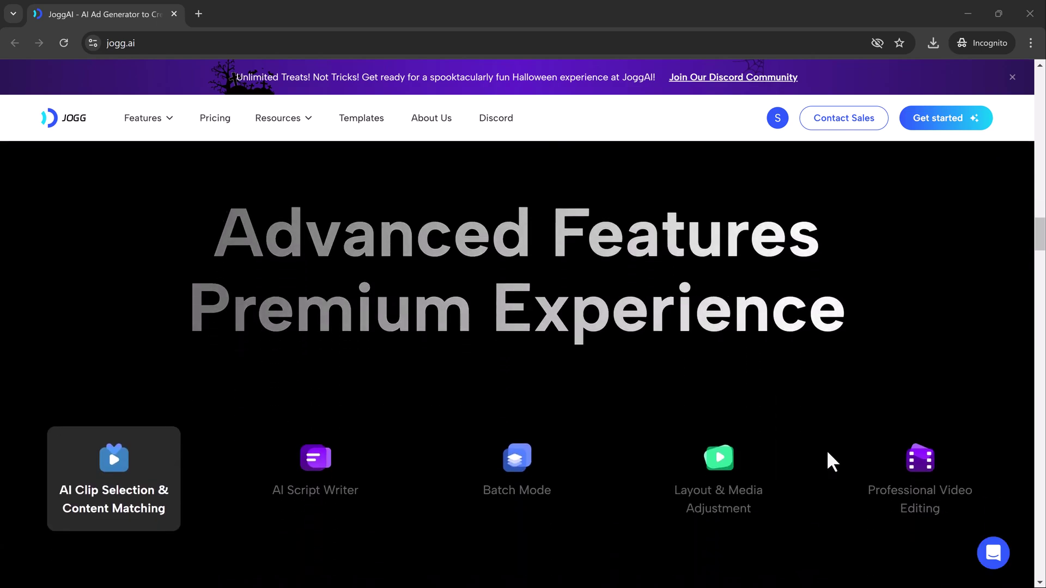
scroll(826, 449, down, 5)
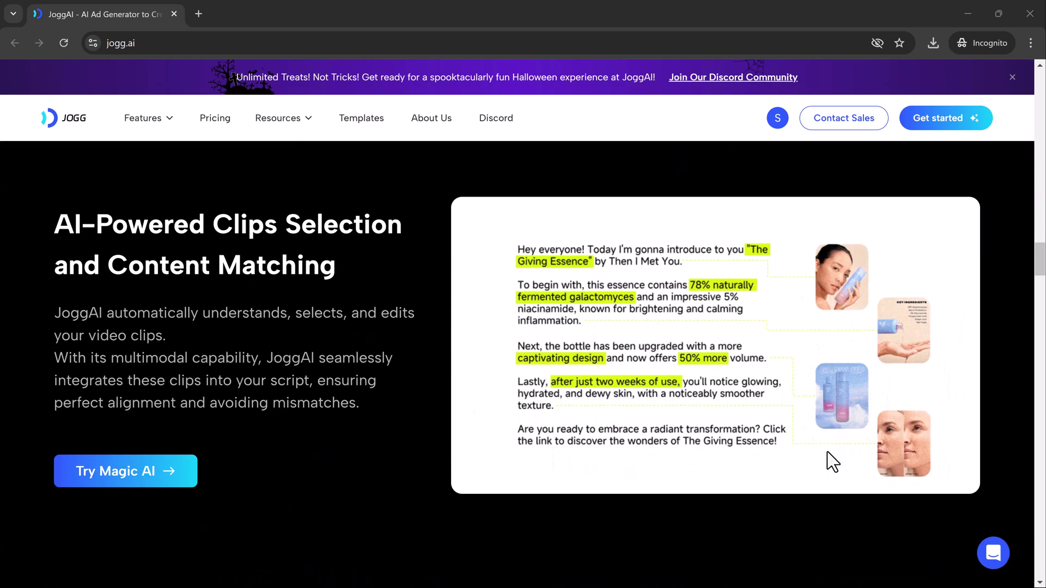
scroll(827, 452, down, 6)
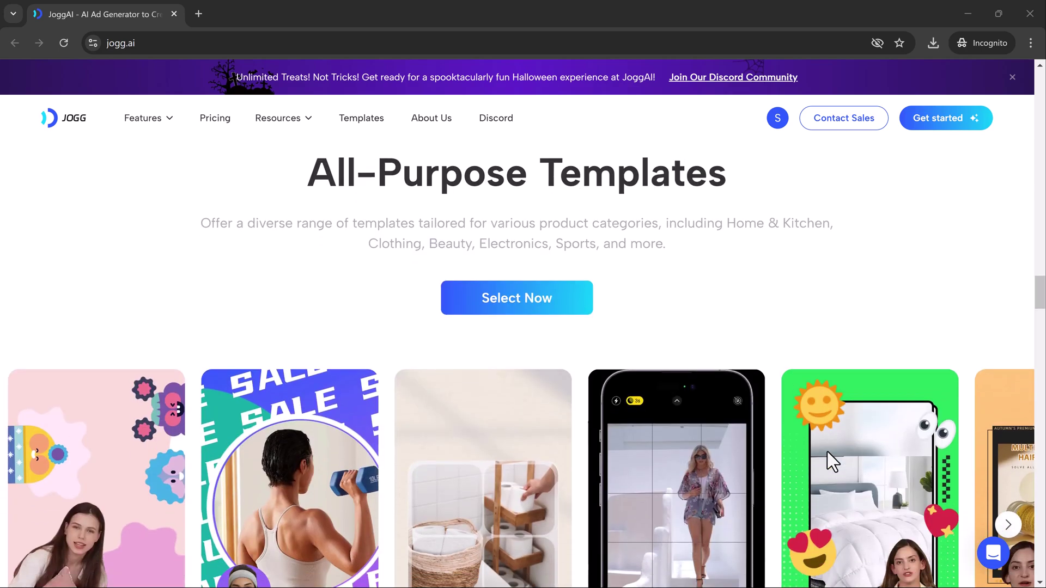
scroll(827, 452, down, 8)
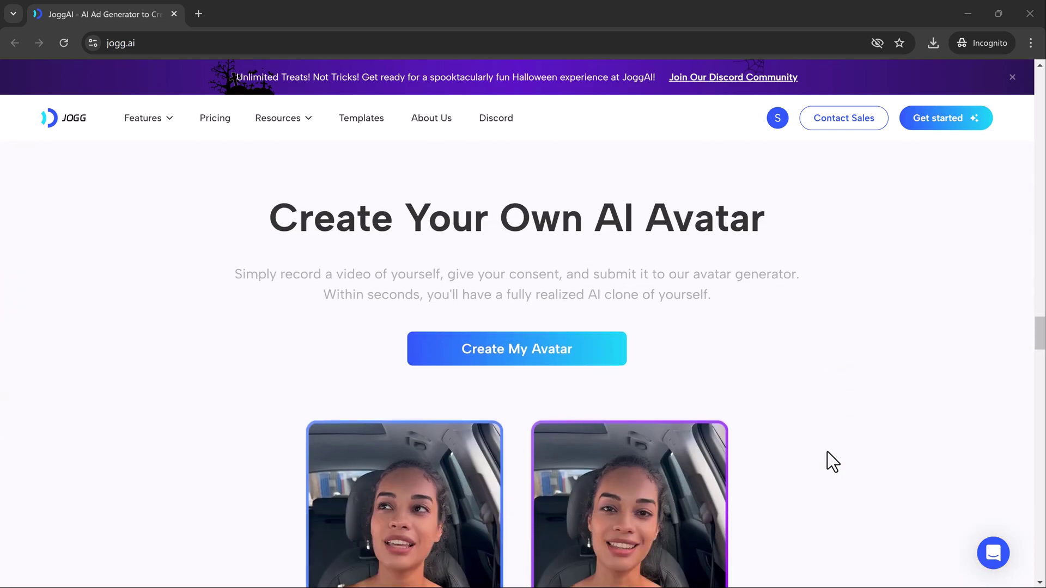
scroll(827, 452, down, 3)
scroll(827, 452, down, 6)
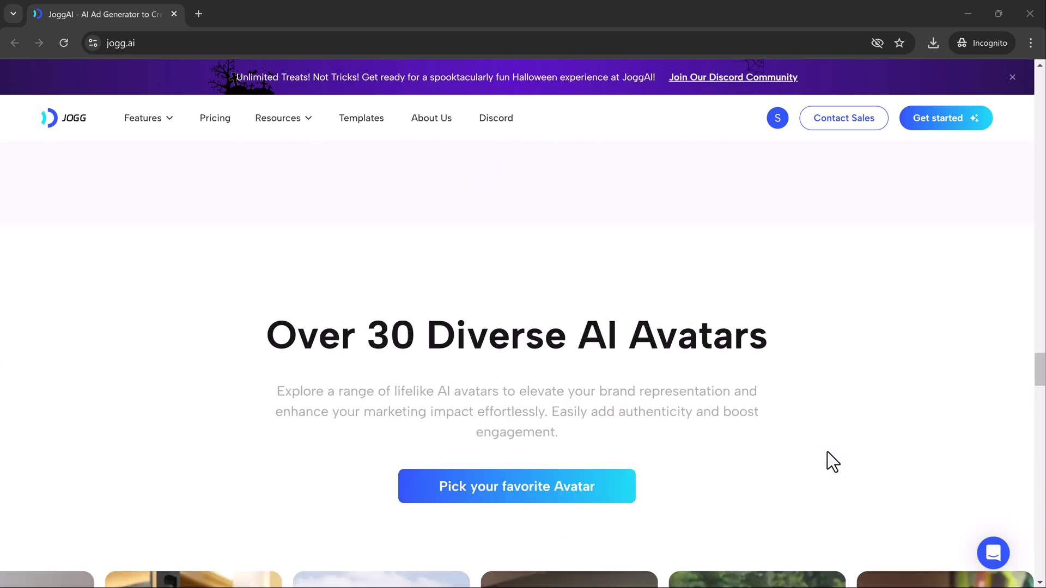
scroll(827, 453, down, 3)
scroll(826, 450, down, 3)
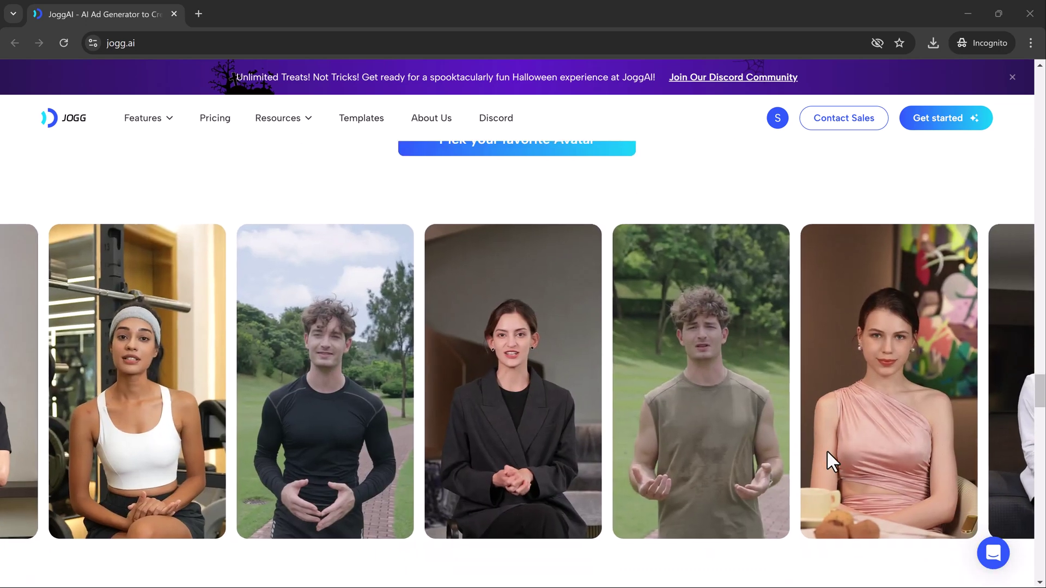
scroll(827, 453, down, 10)
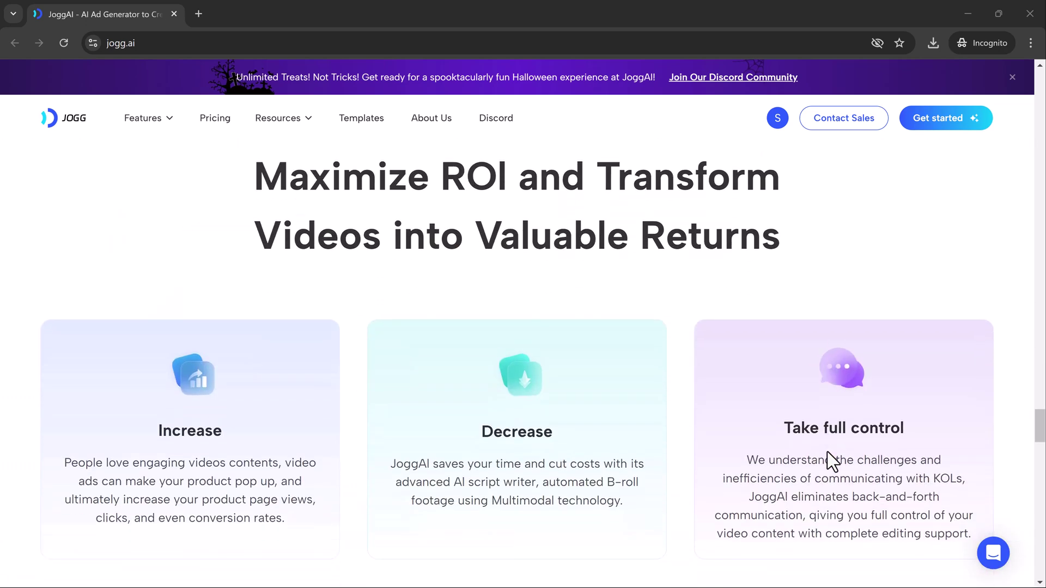
scroll(827, 452, down, 10)
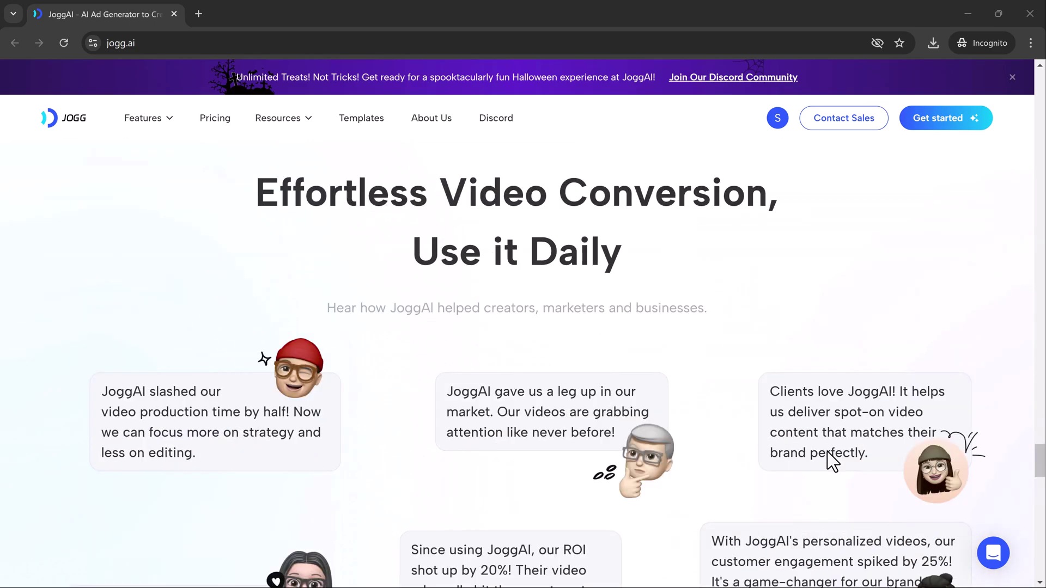
scroll(829, 460, down, 8)
click(1042, 384)
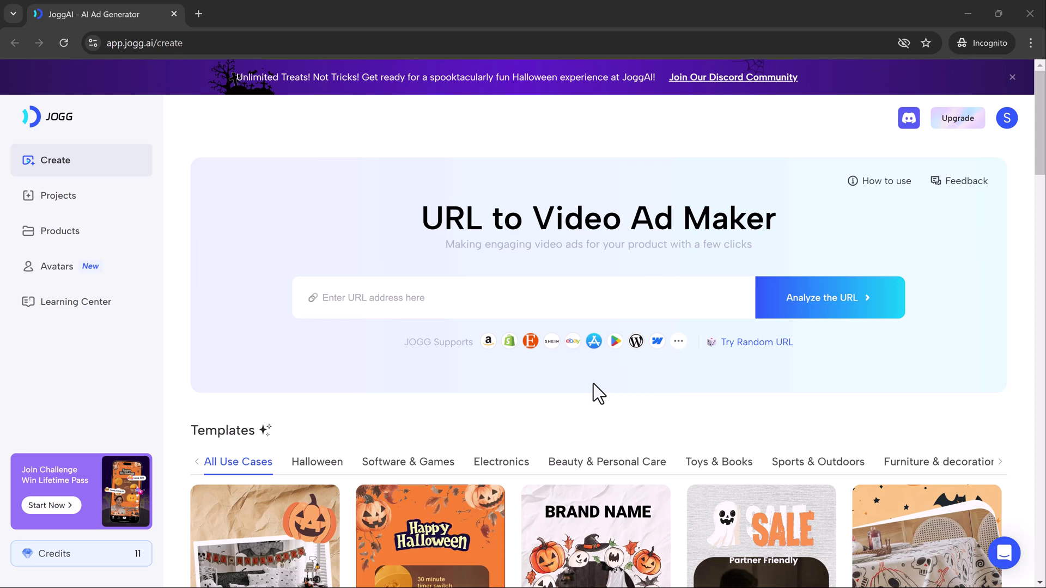
scroll(593, 384, down, 3)
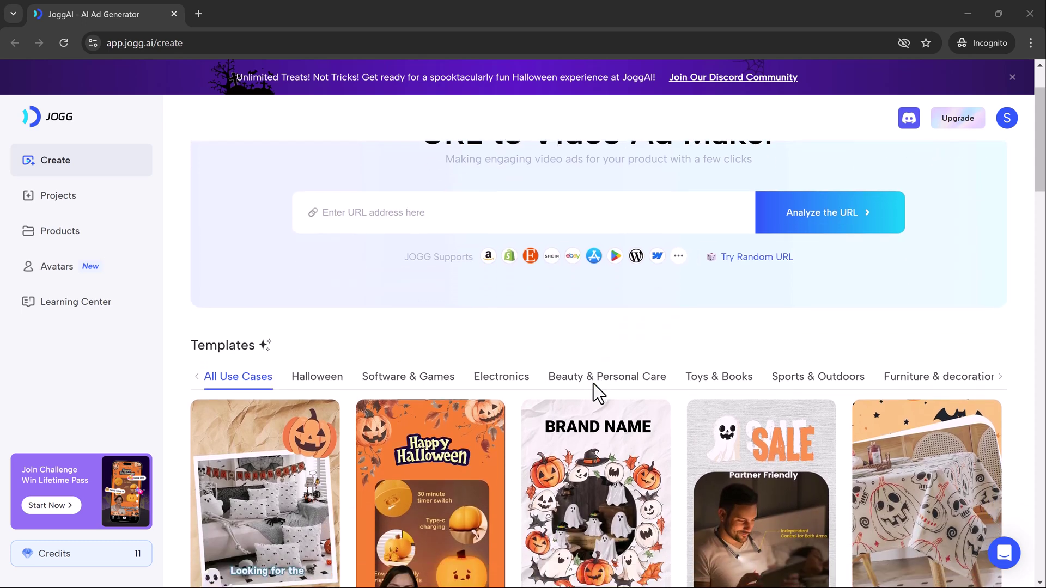
scroll(593, 383, down, 2)
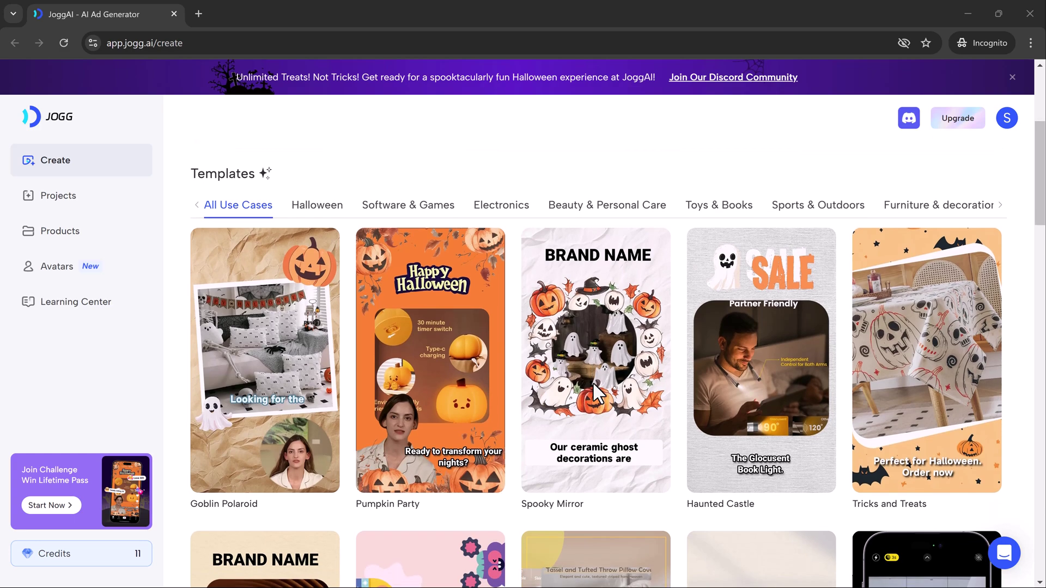
scroll(593, 384, down, 5)
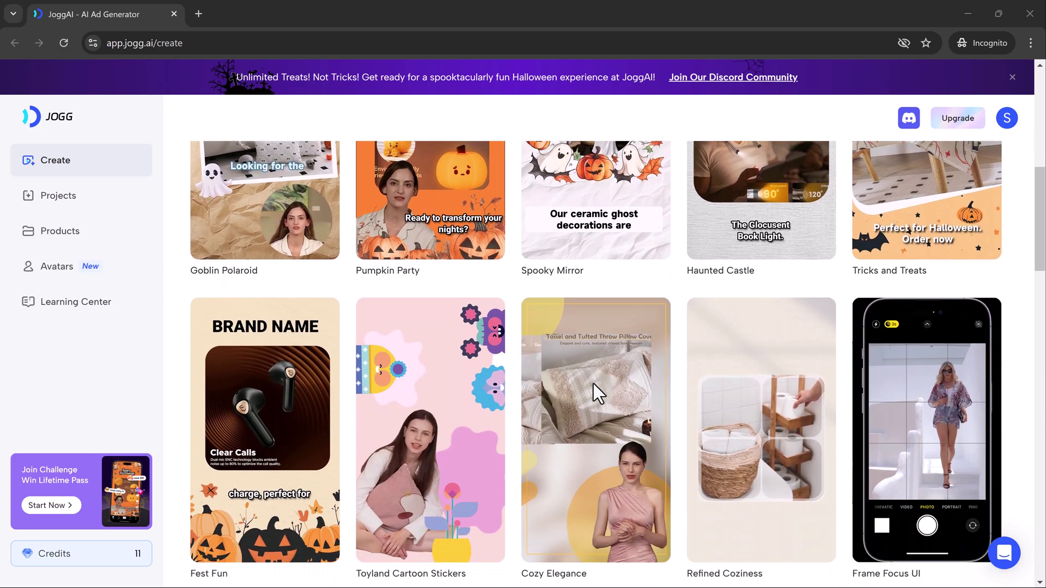
scroll(594, 384, down, 5)
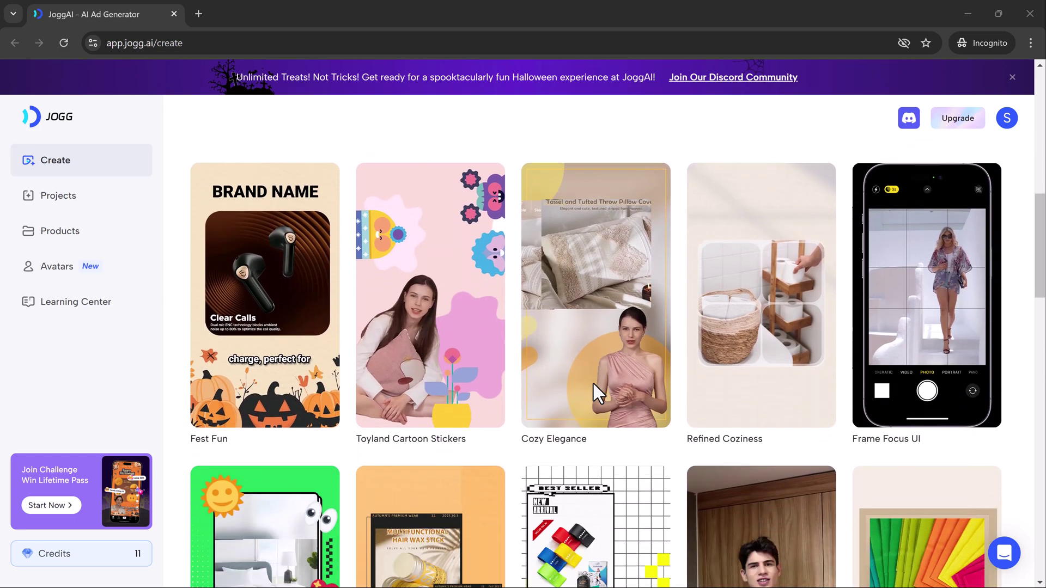
scroll(593, 384, down, 2)
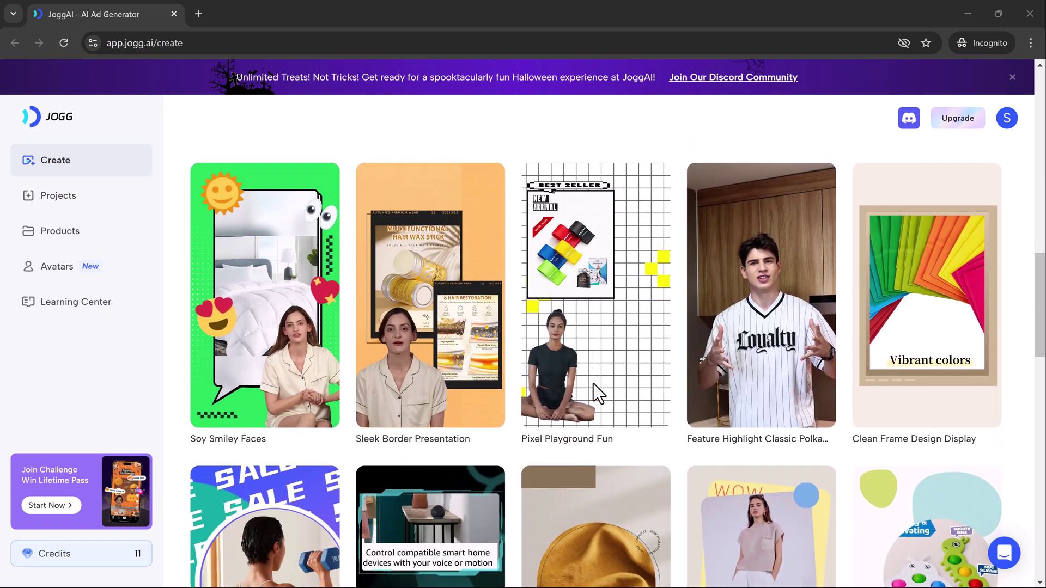
scroll(594, 384, down, 3)
scroll(593, 382, down, 3)
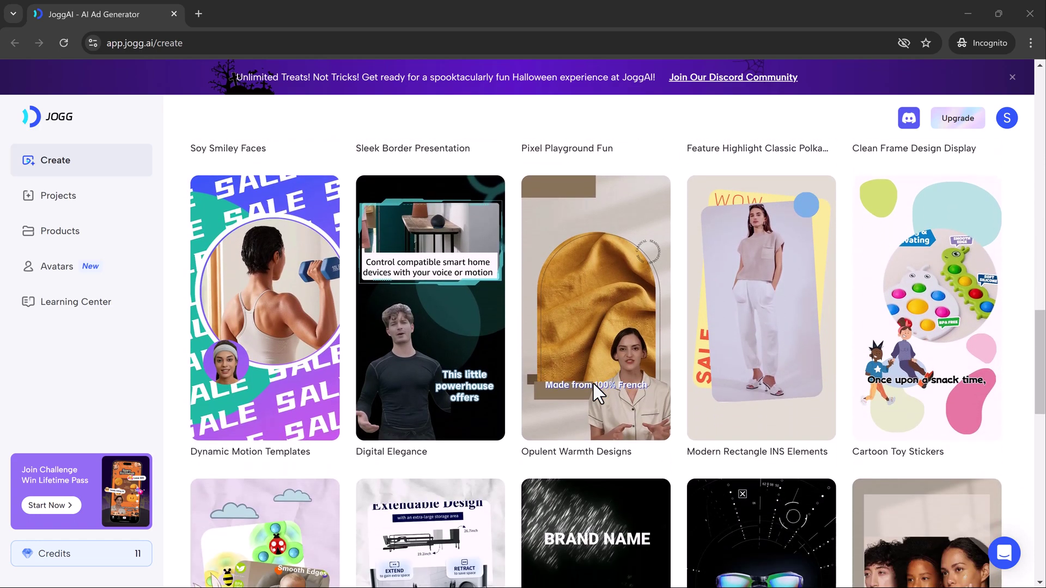
scroll(593, 381, down, 5)
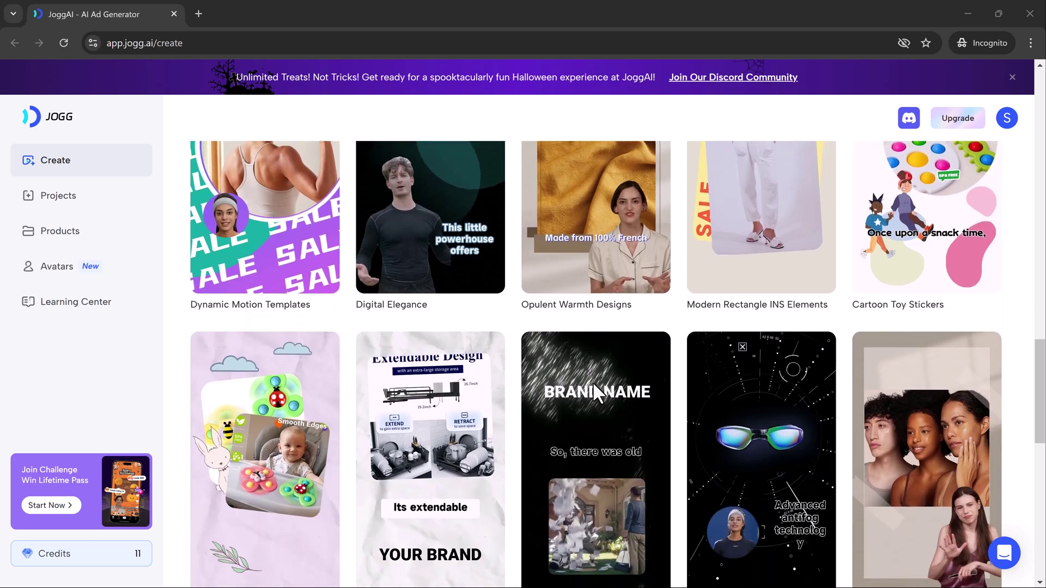
scroll(593, 381, down, 3)
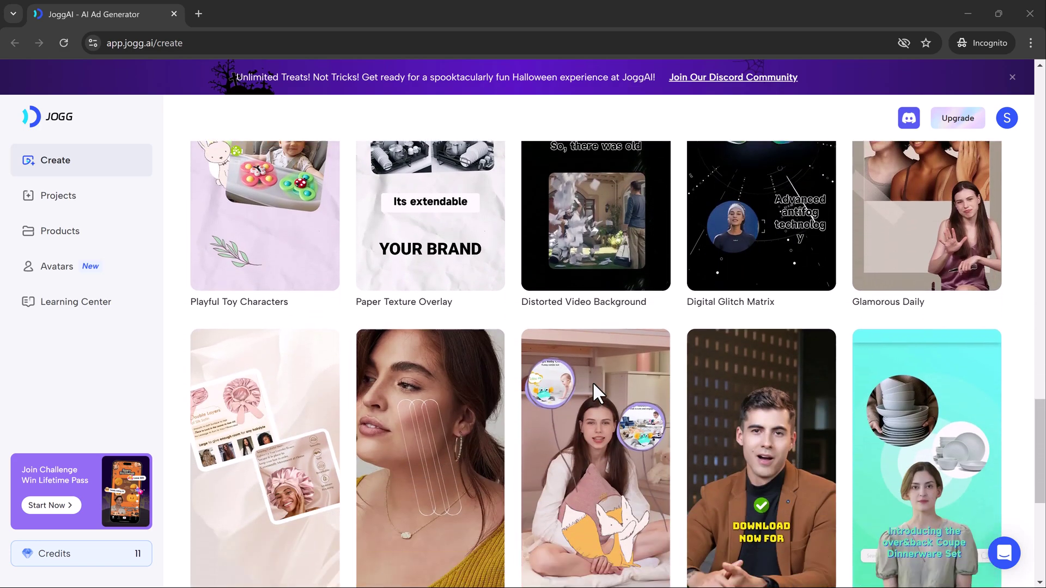
scroll(593, 381, up, 15)
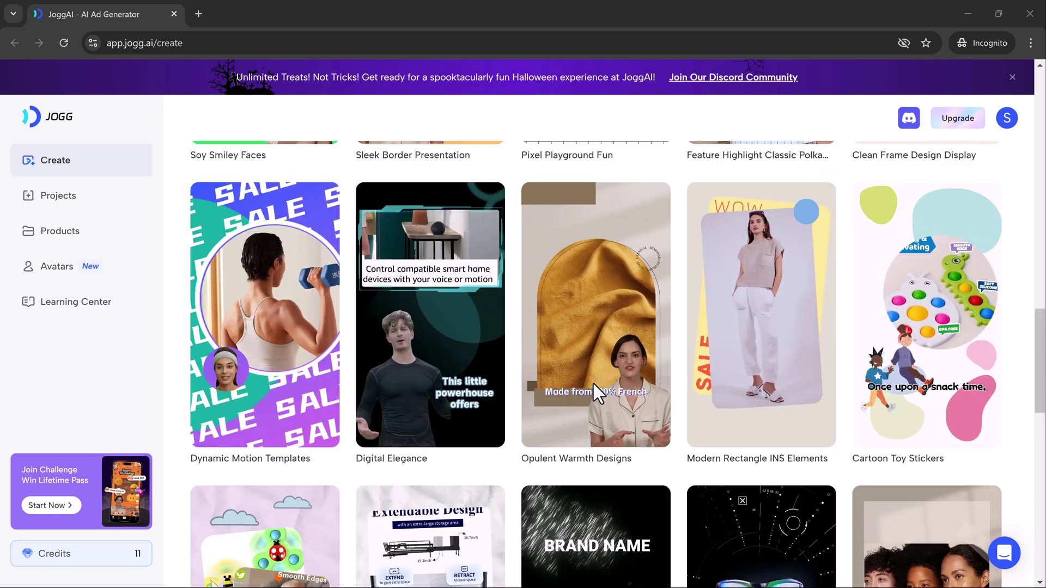
scroll(593, 384, up, 6)
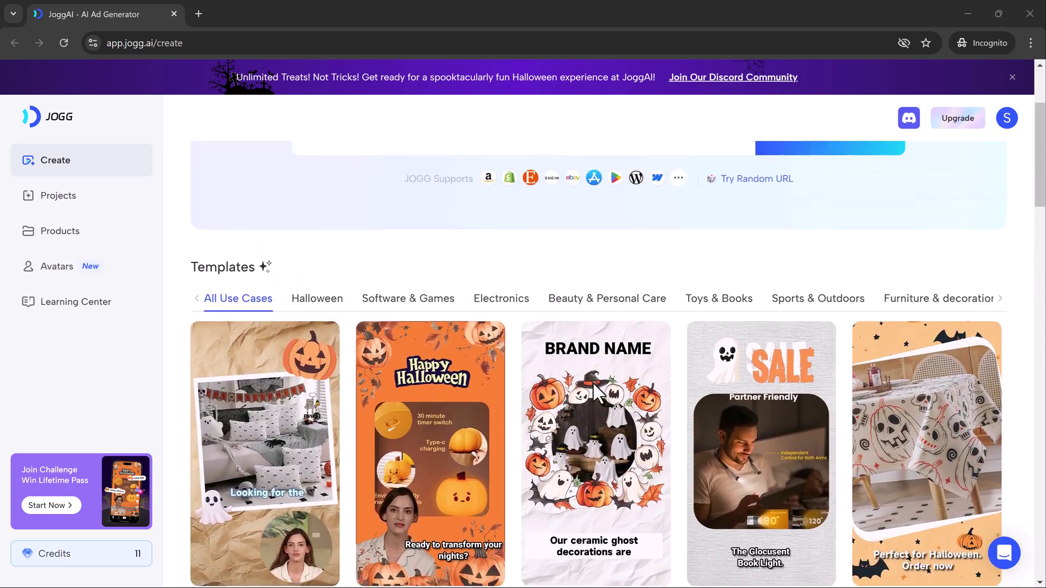
scroll(593, 383, down, 4)
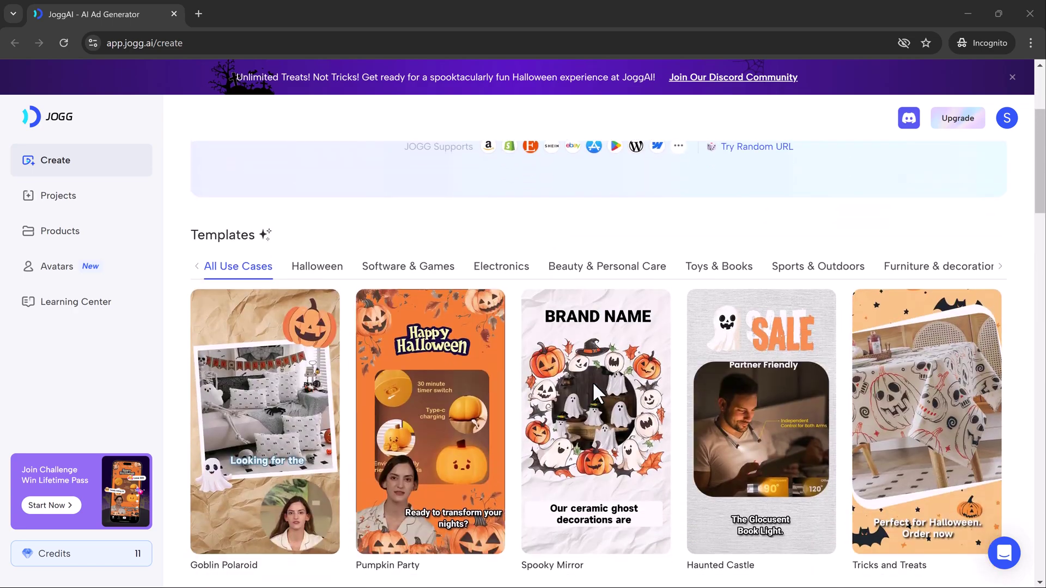
Step: Filter templates by Halloween, Software & Games, Electronics, Beauty & Personal Care, Toys & Books, then all use cases
click(328, 255)
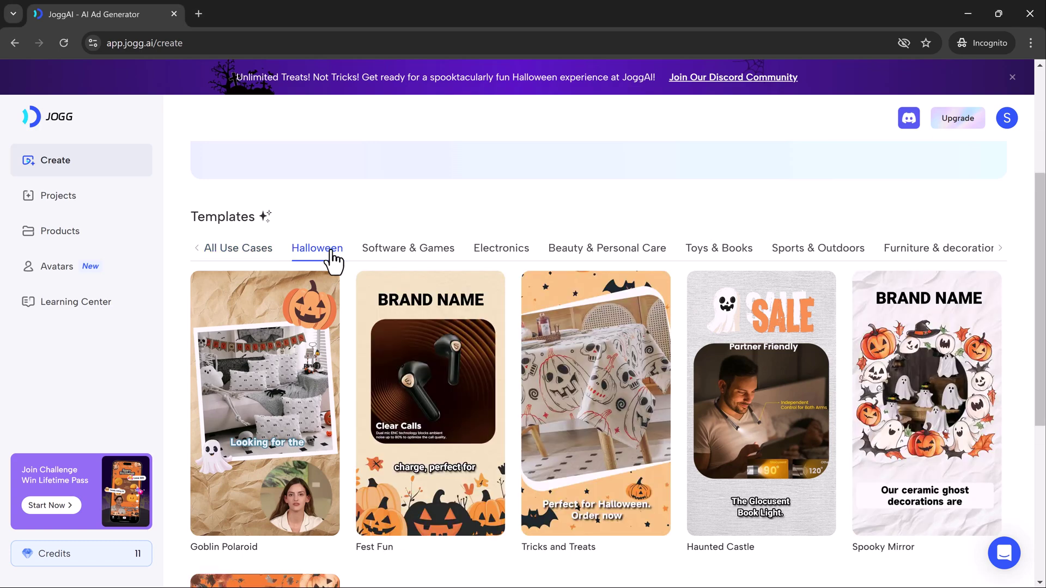
click(417, 259)
click(501, 263)
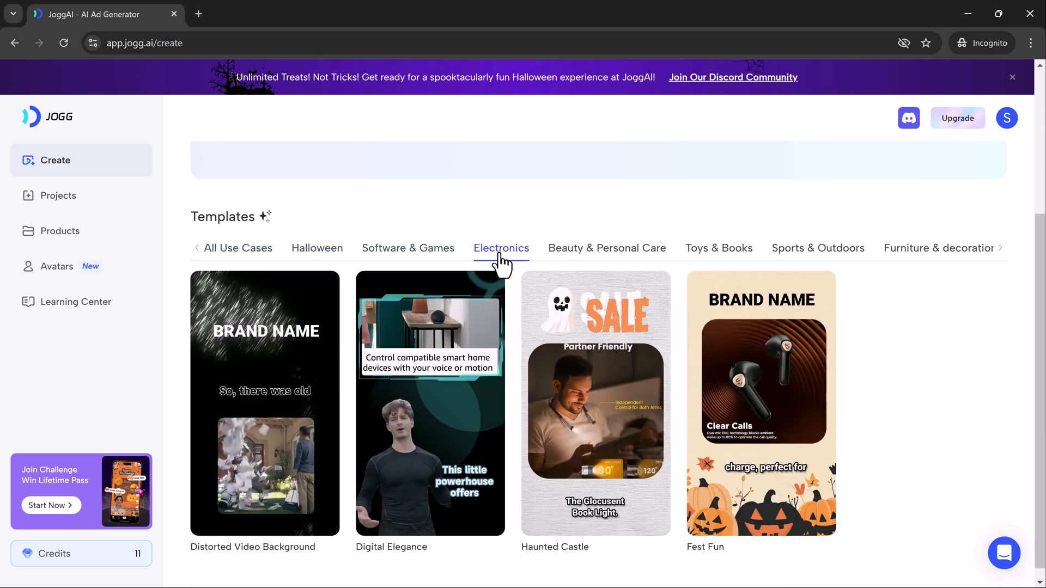
click(572, 256)
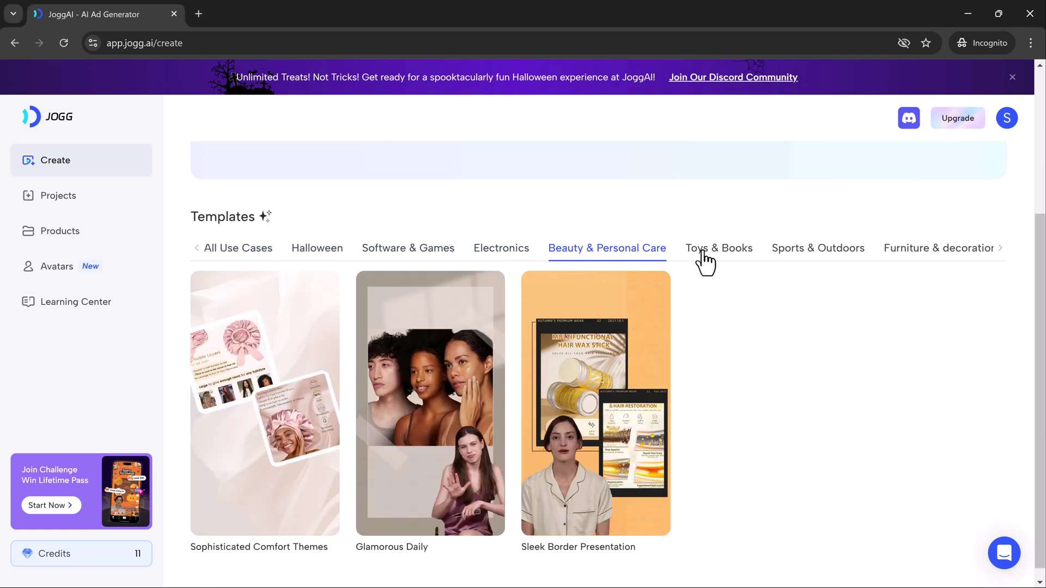
click(711, 256)
click(254, 251)
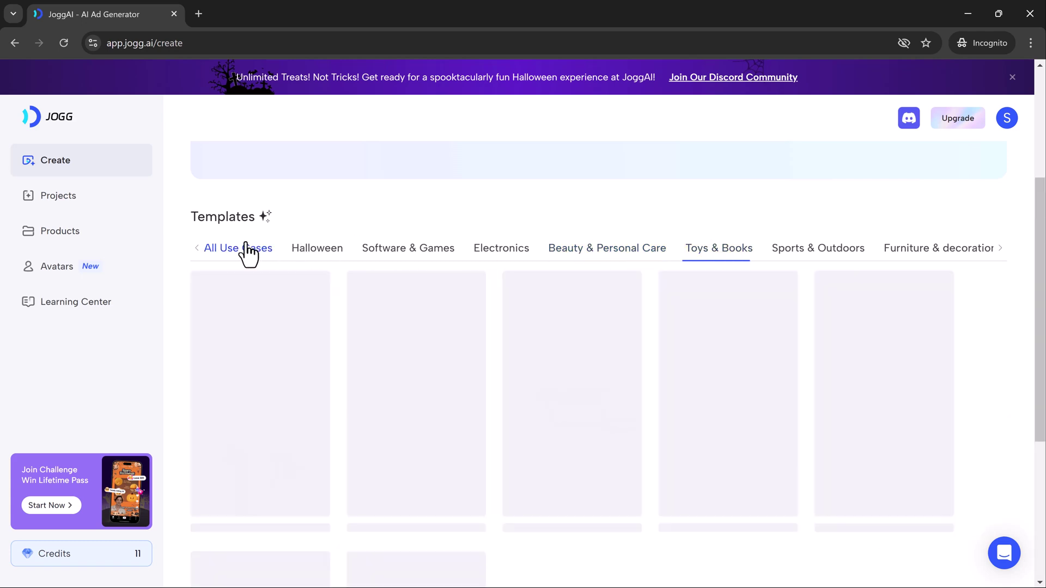
scroll(472, 240, up, 4)
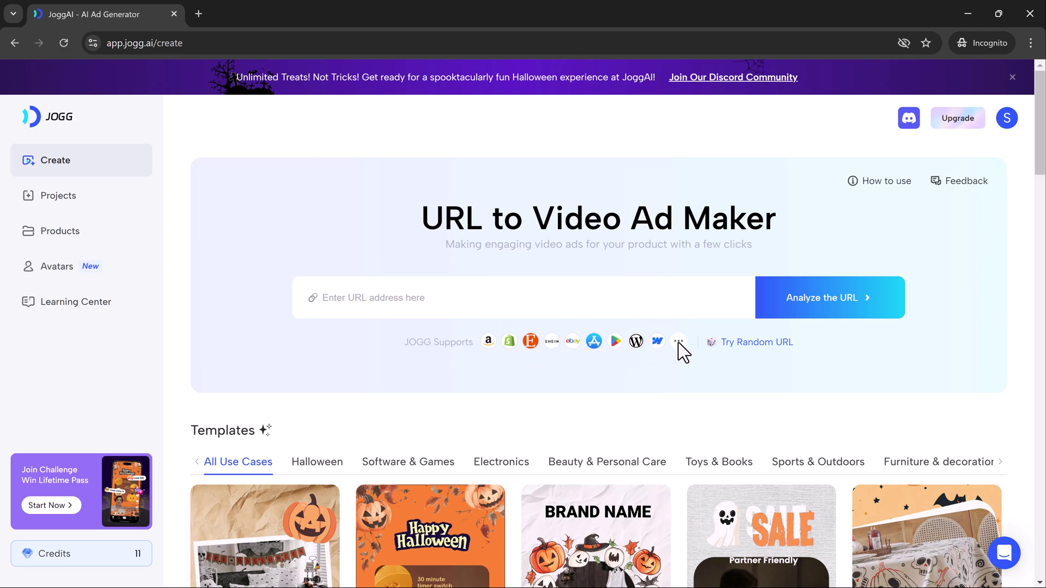
Step: Analyze a random Amazon product URL, then deselect the size illustration and the third woman-in-bed photo
mouse_move(754, 346)
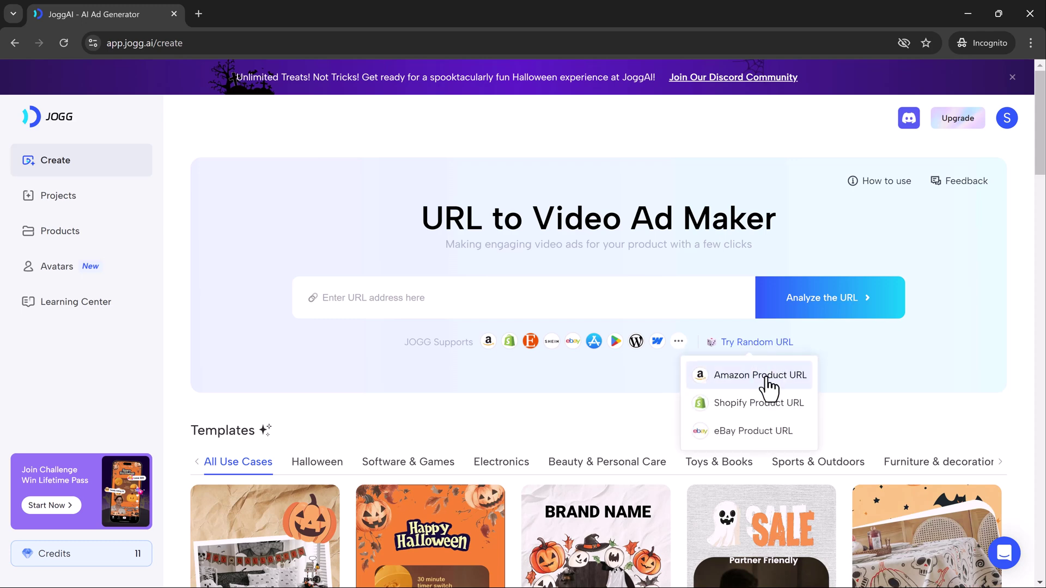
click(763, 375)
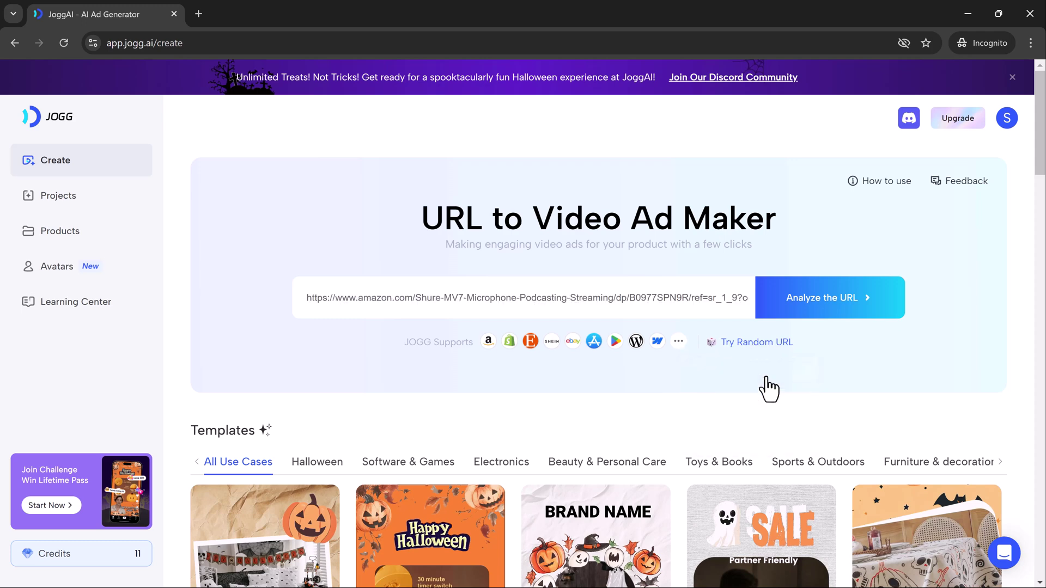
click(836, 309)
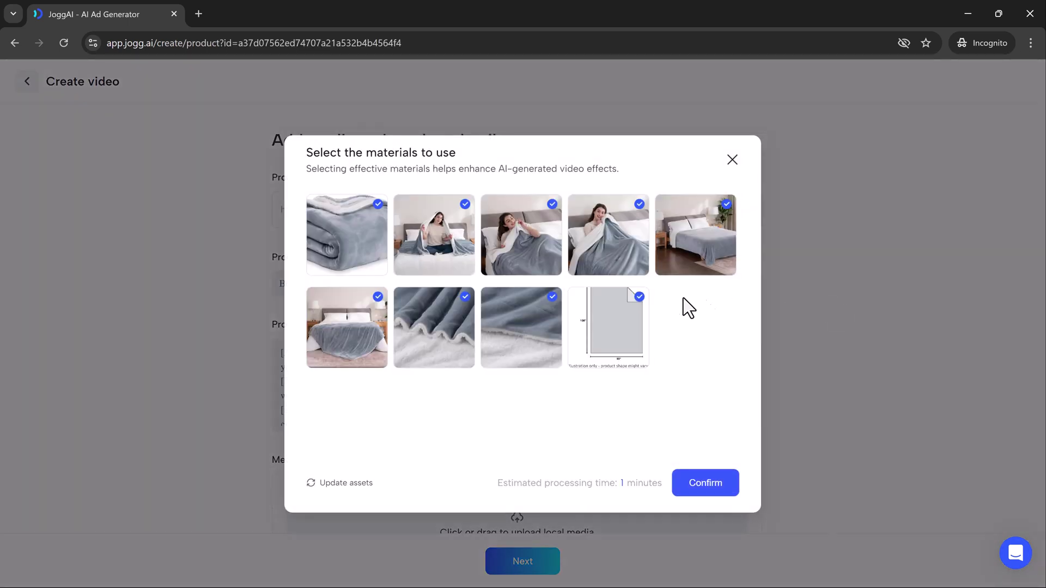
click(621, 326)
click(537, 254)
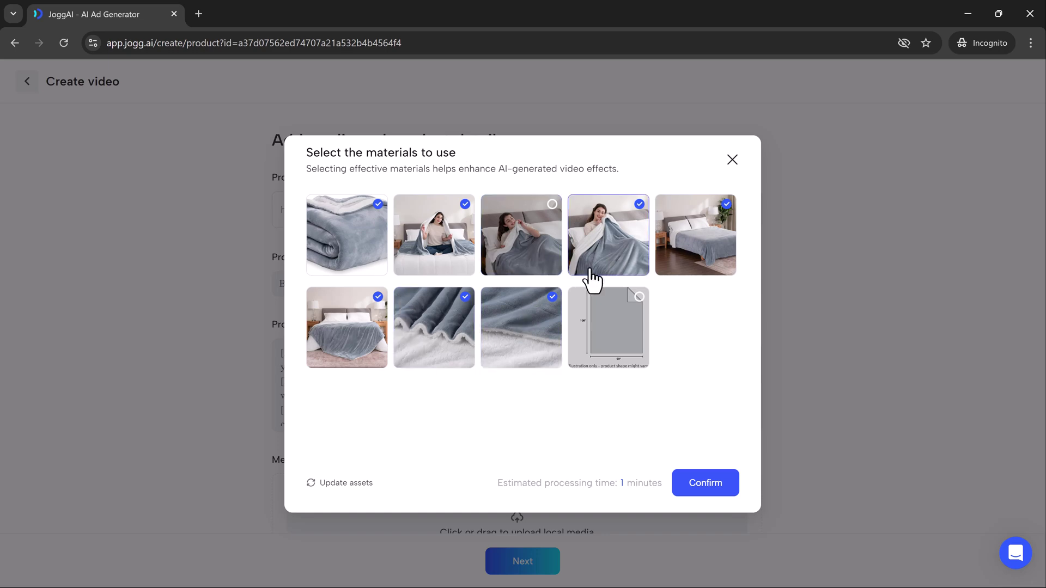
Step: Confirm the seven blanket images as media, review them, and continue to video settings
click(706, 490)
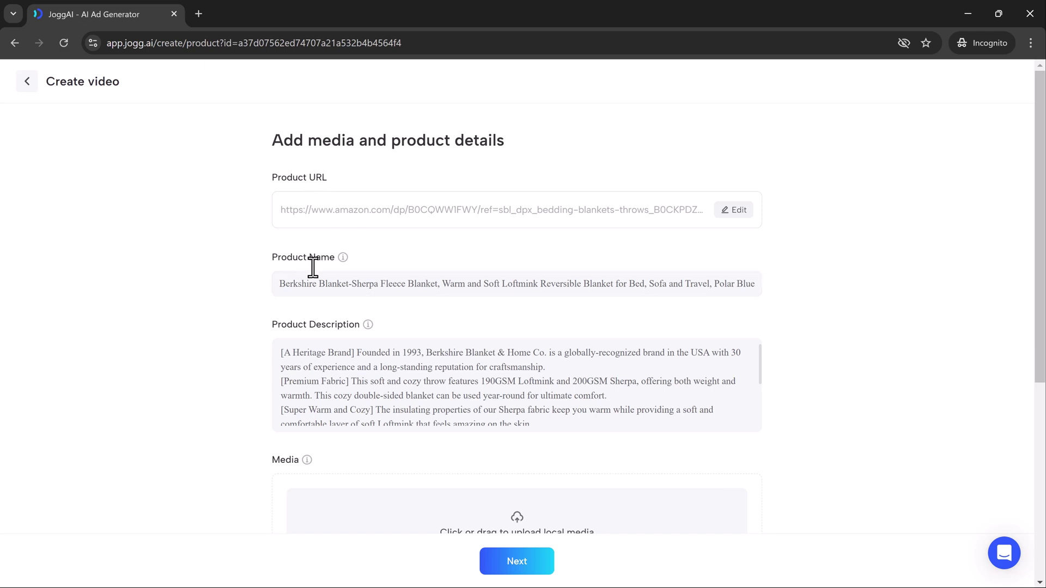
scroll(338, 411, down, 10)
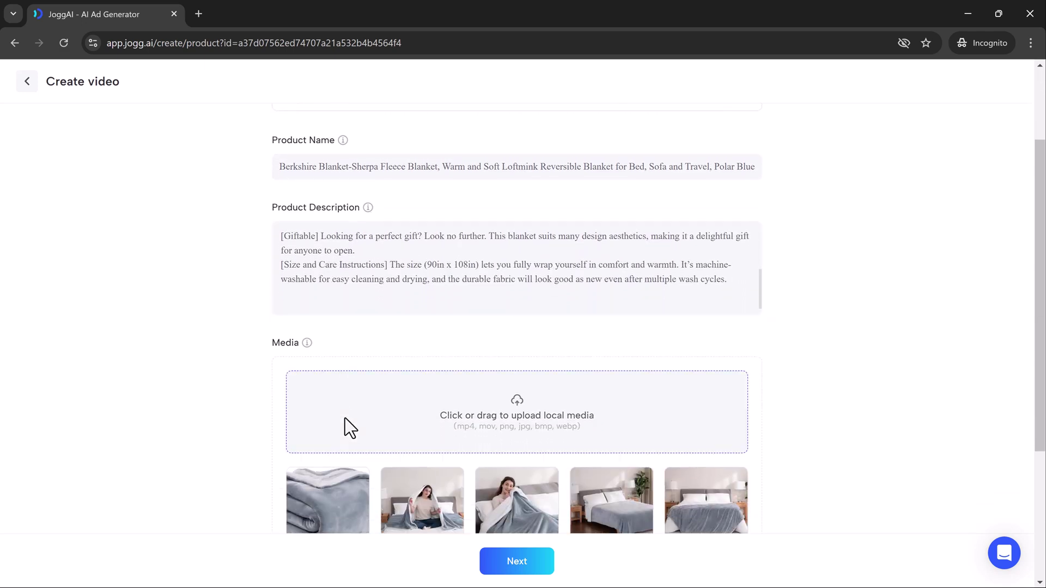
scroll(345, 417, down, 4)
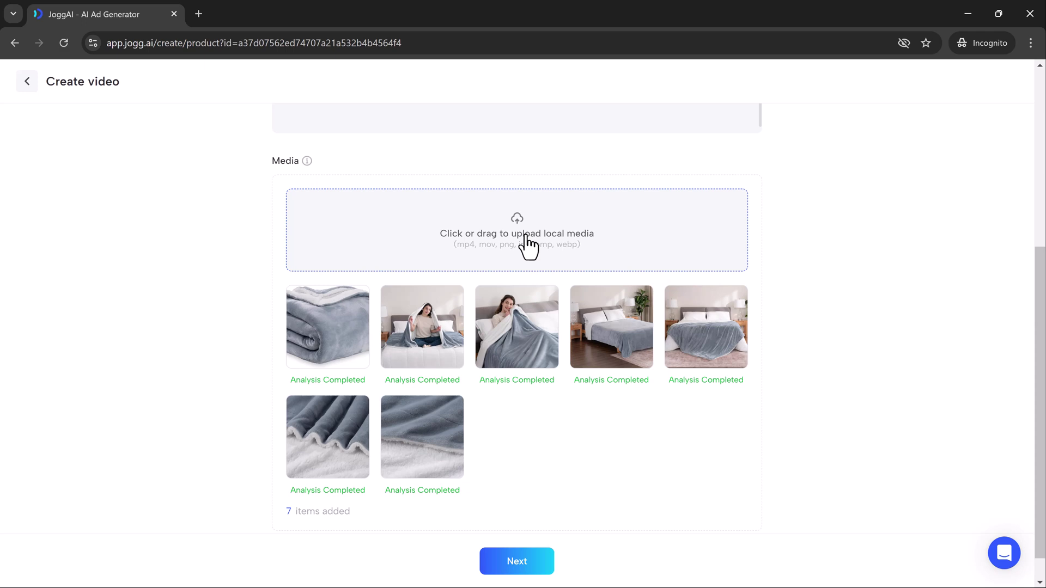
scroll(509, 456, down, 1)
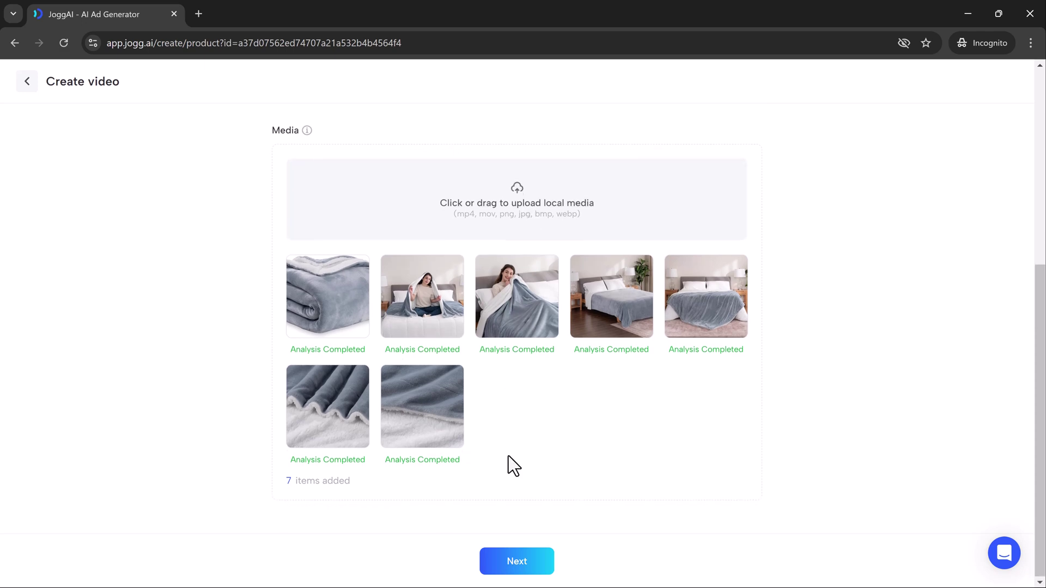
click(508, 562)
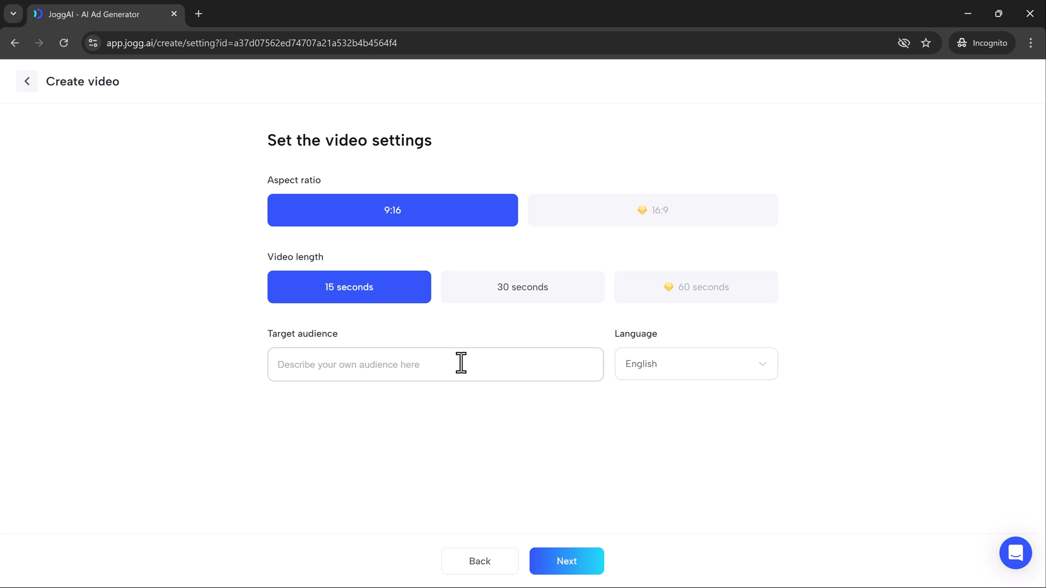
Step: Keep English, enter 'teachers, parents, professionals' as target audience, and generate the AI scripts
click(762, 372)
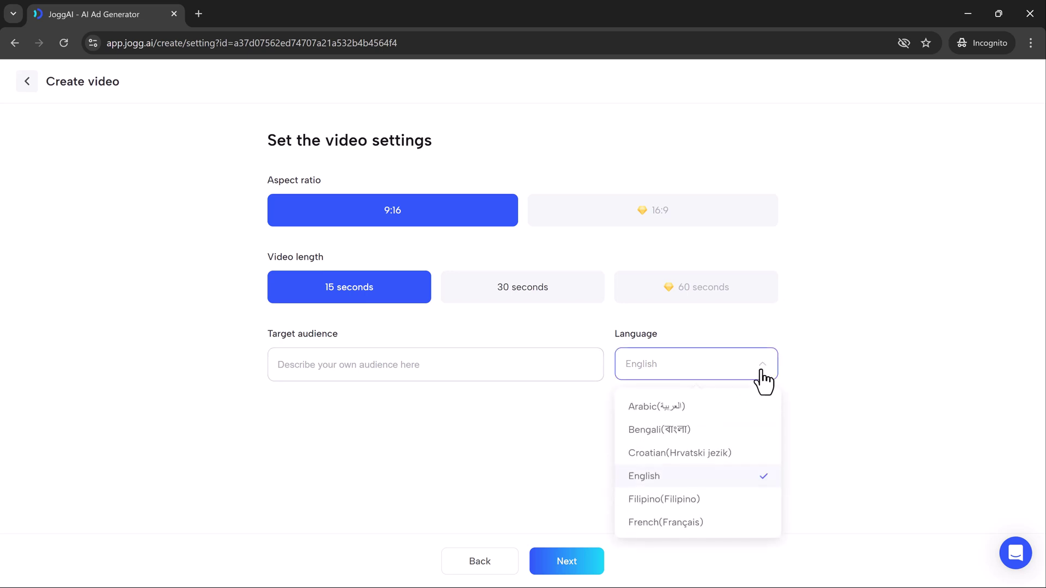
scroll(719, 490, down, 5)
scroll(719, 493, down, 5)
scroll(719, 493, up, 5)
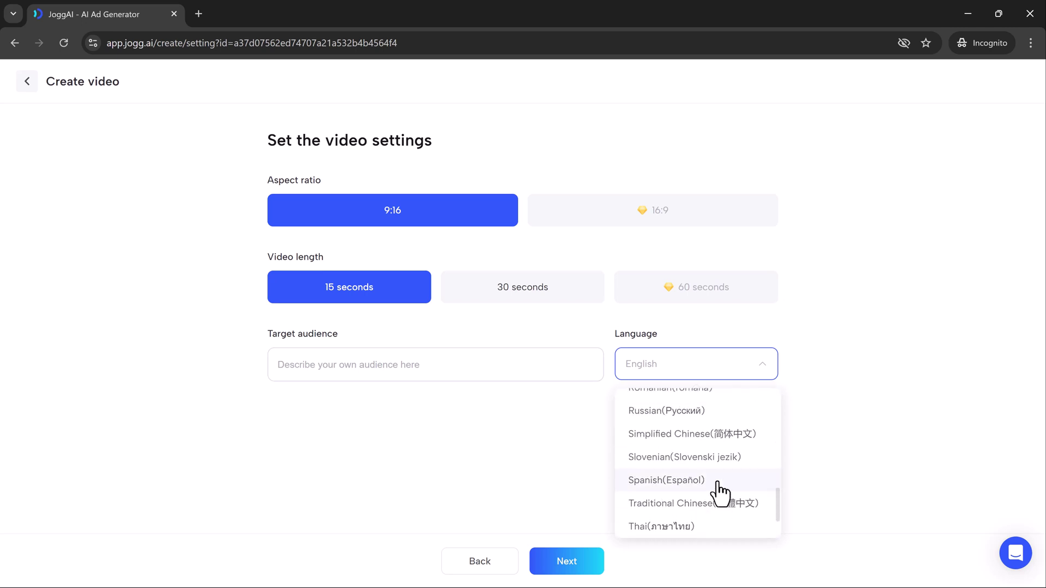
scroll(719, 493, up, 6)
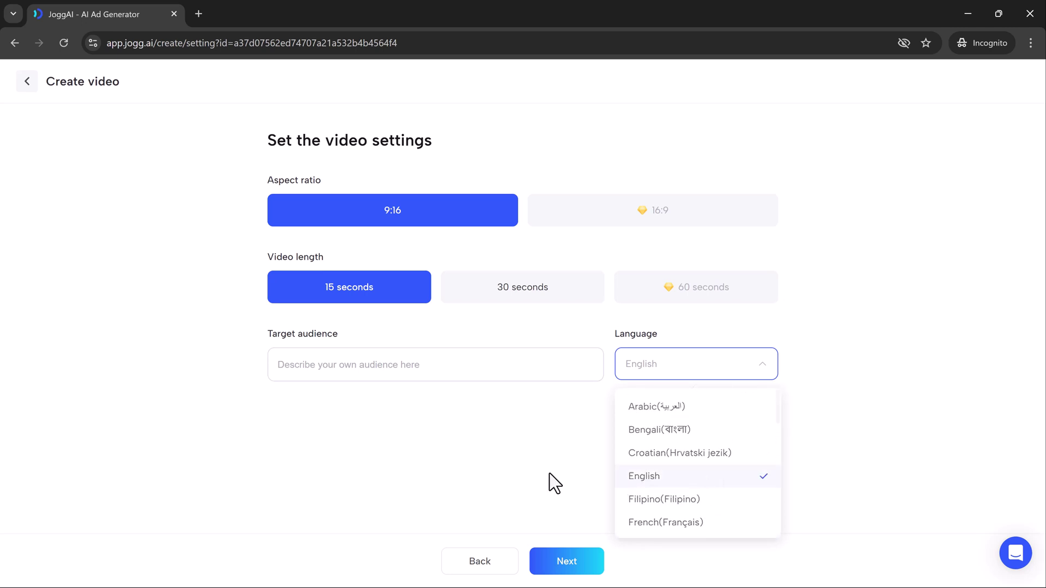
click(532, 473)
click(403, 365)
text(teachers, parents, professionals)
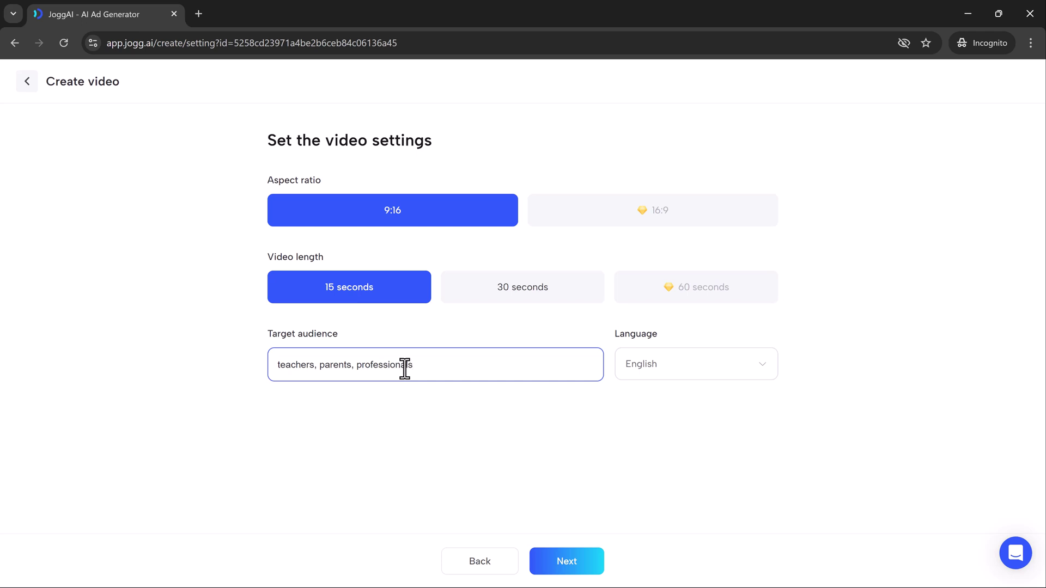
click(572, 567)
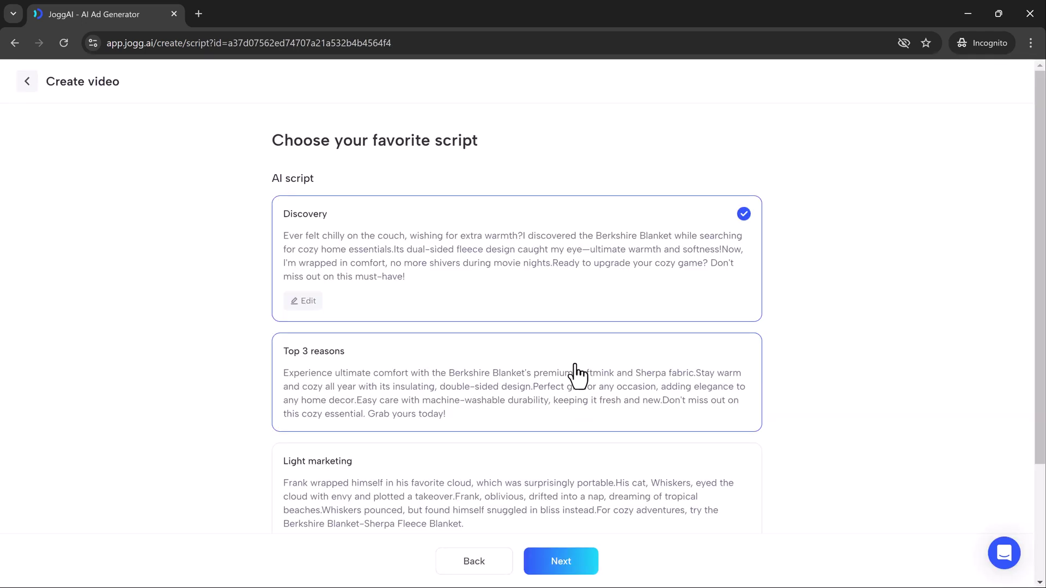
Step: Pick the Light marketing script instead of Top 3 reasons and proceed to visual style
scroll(577, 375, down, 3)
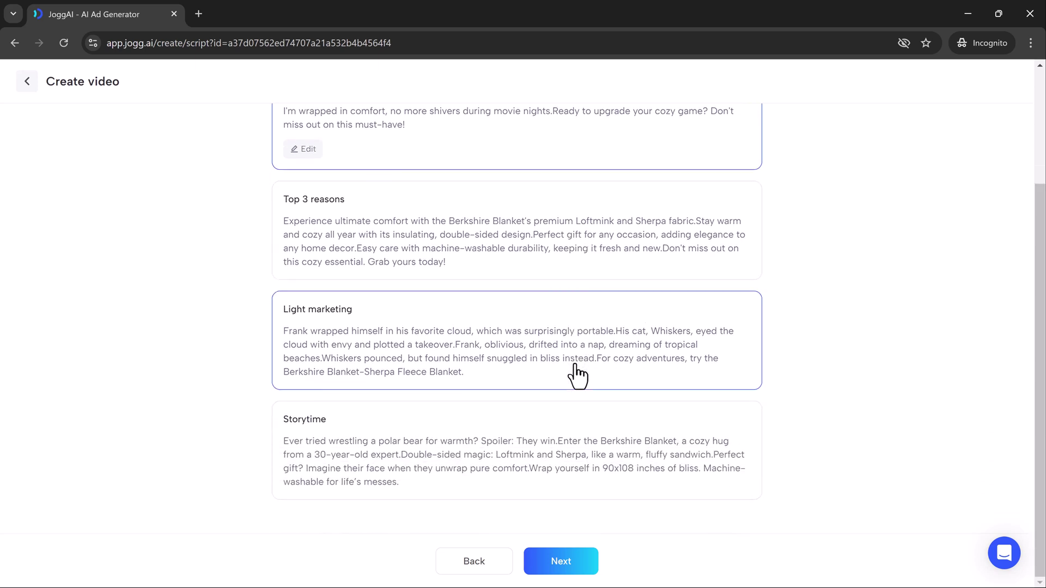
scroll(577, 376, up, 3)
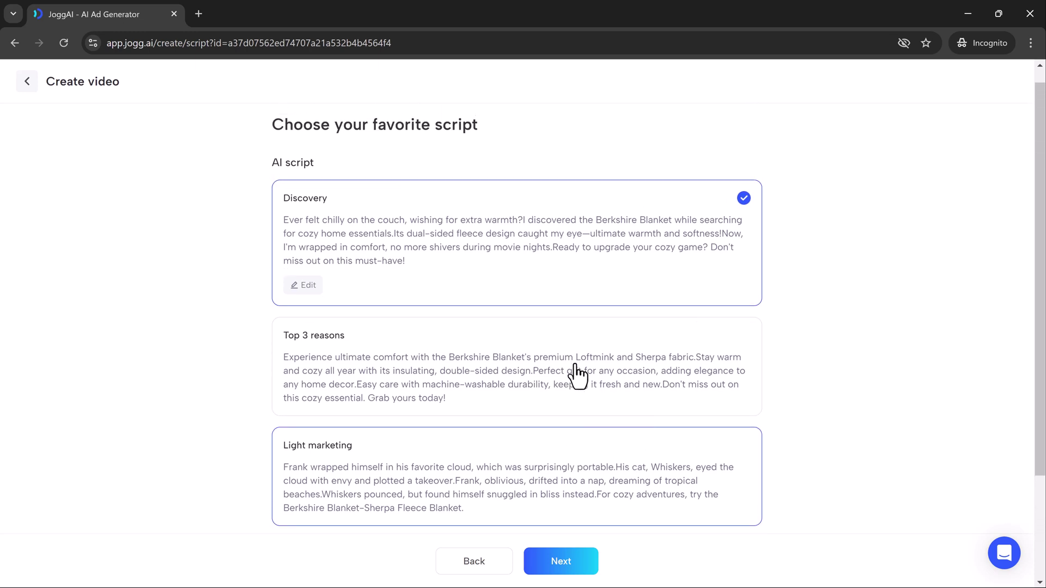
click(510, 381)
click(515, 474)
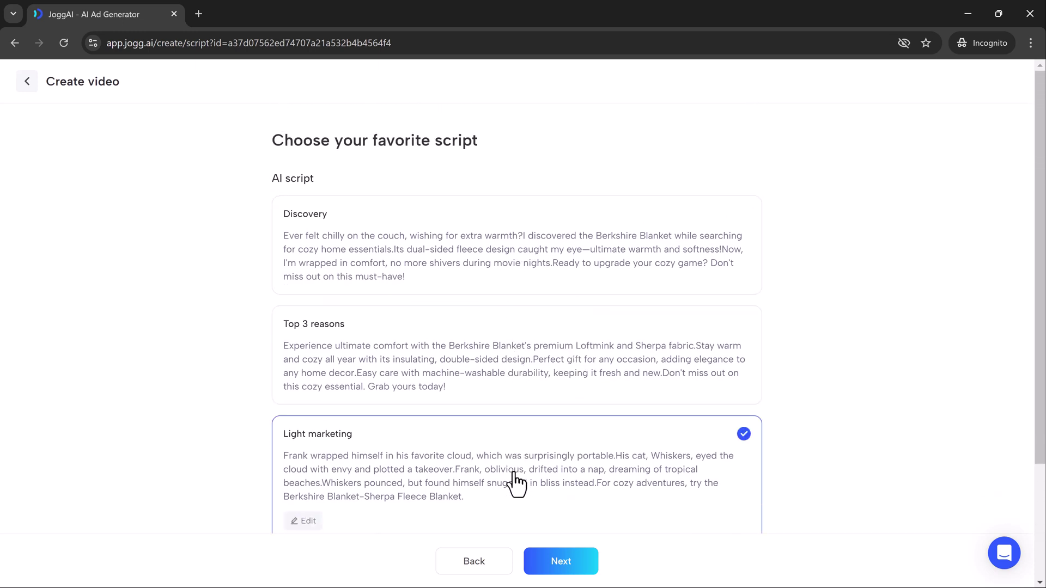
scroll(501, 499, down, 1)
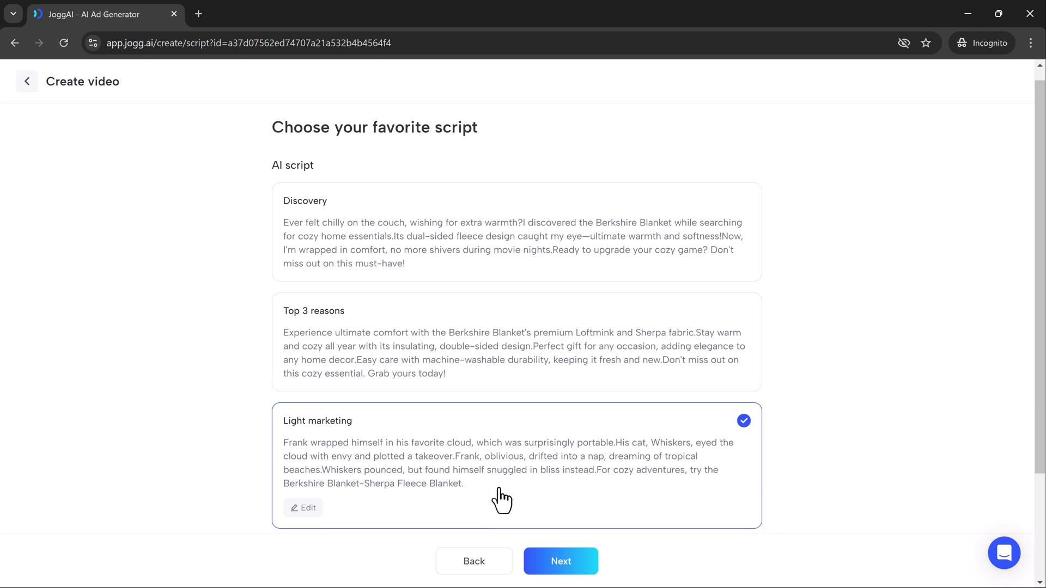
click(569, 572)
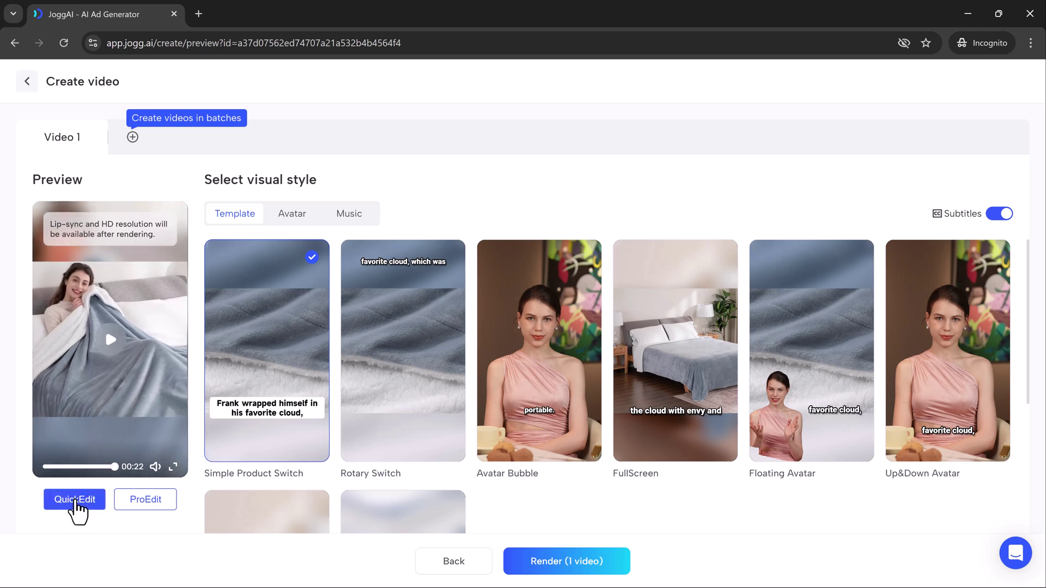
Step: Open the video's scenes for quick editing and select the first scene's script text
click(78, 505)
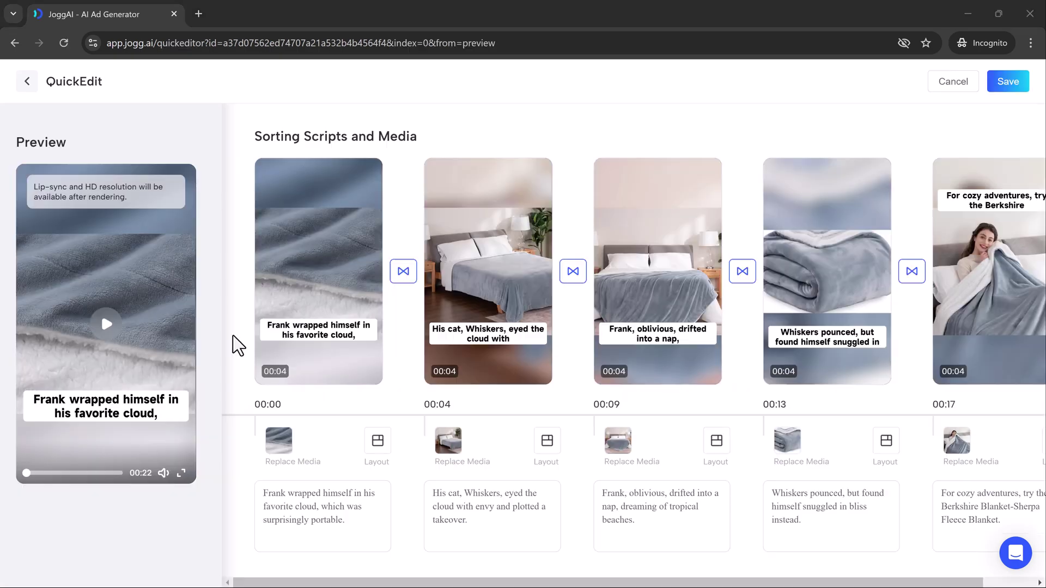
drag(264, 495, 355, 526)
click(366, 523)
scroll(579, 394, right, 1)
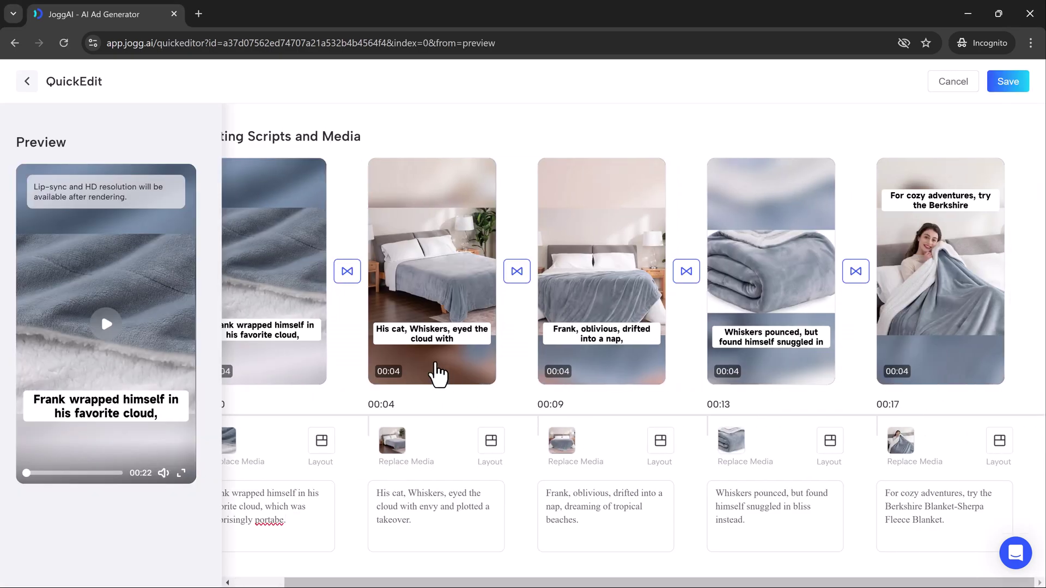
Step: Replace the second scene's picture with Image2, the woman wrapped in the blanket on a bed
click(391, 440)
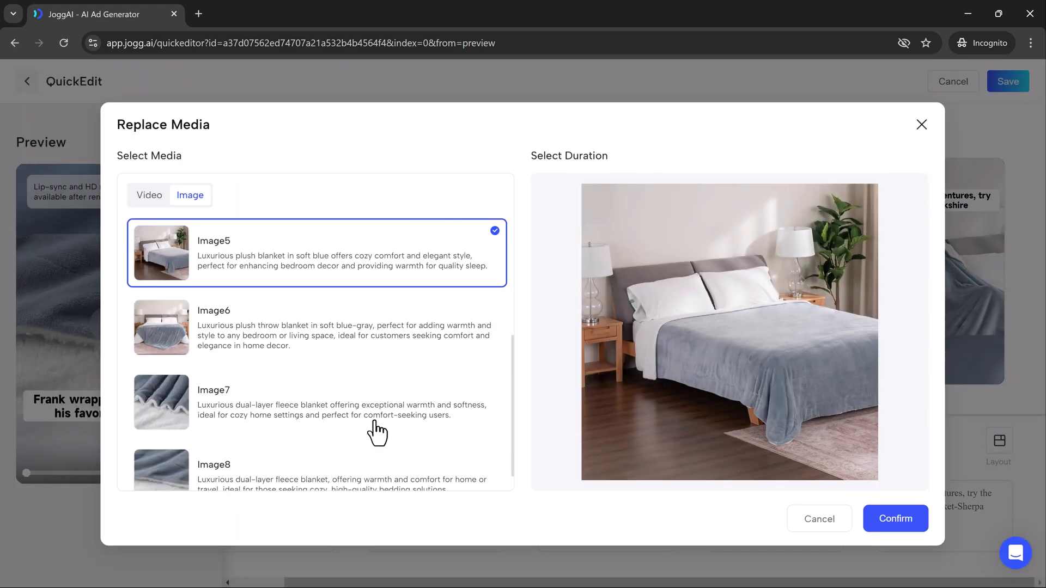
scroll(335, 342, down, 1)
scroll(335, 342, up, 5)
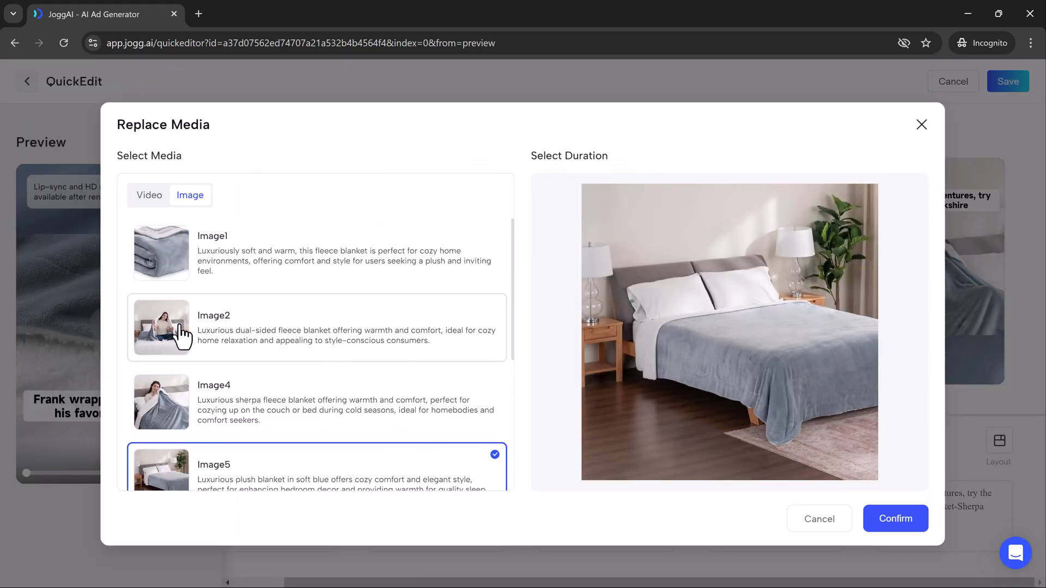
click(176, 327)
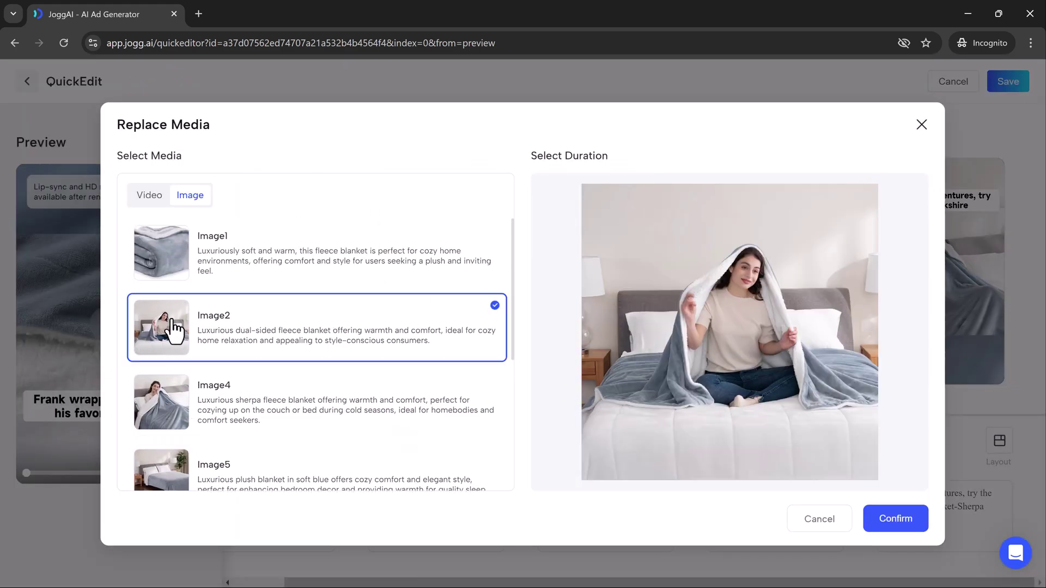
click(900, 525)
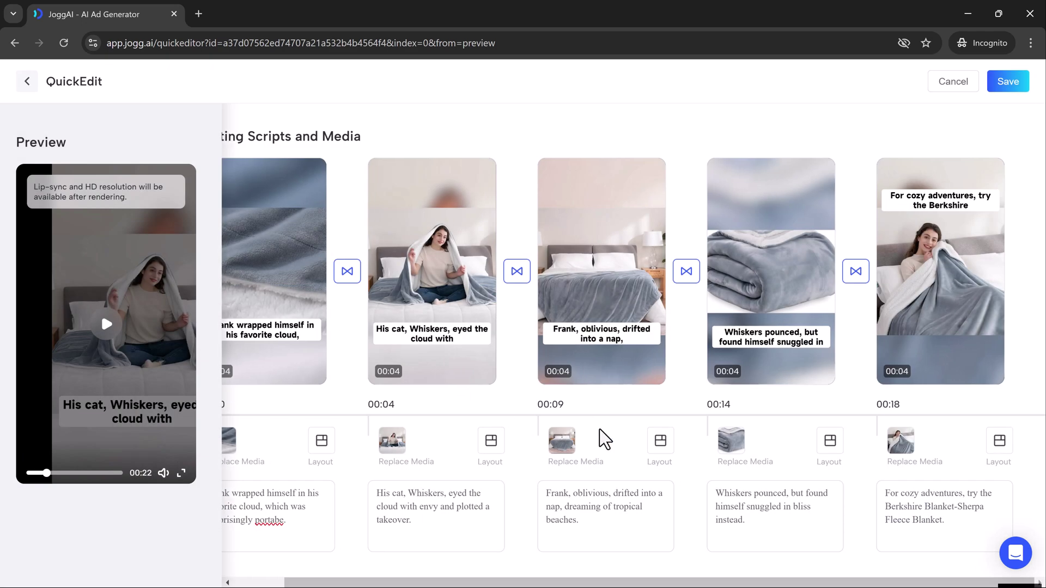
click(660, 441)
scroll(638, 416, left, 1)
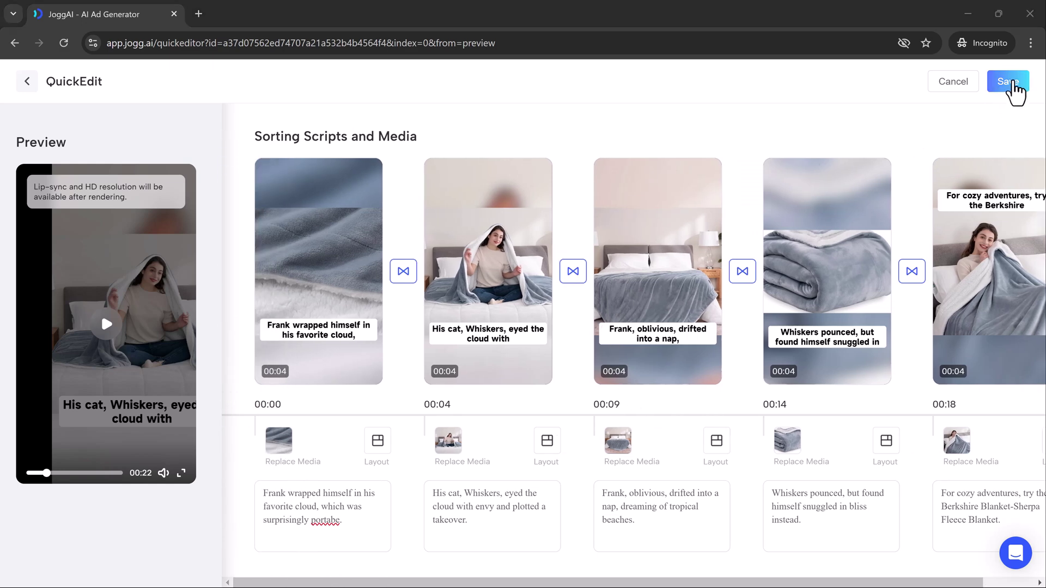
Step: Save the quick edits, render the blanket video, and open the rendered video's options
click(1008, 83)
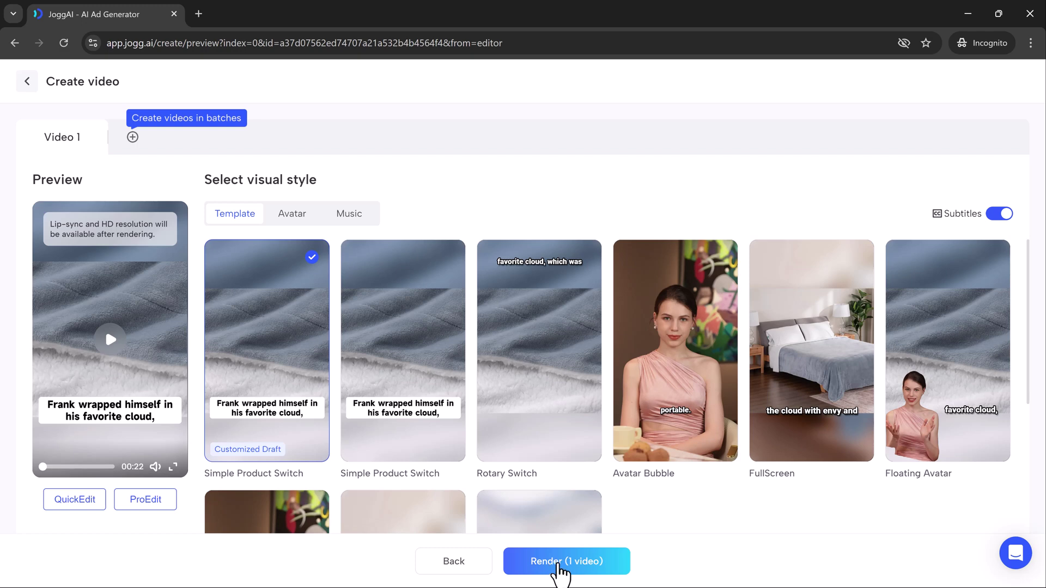
click(560, 564)
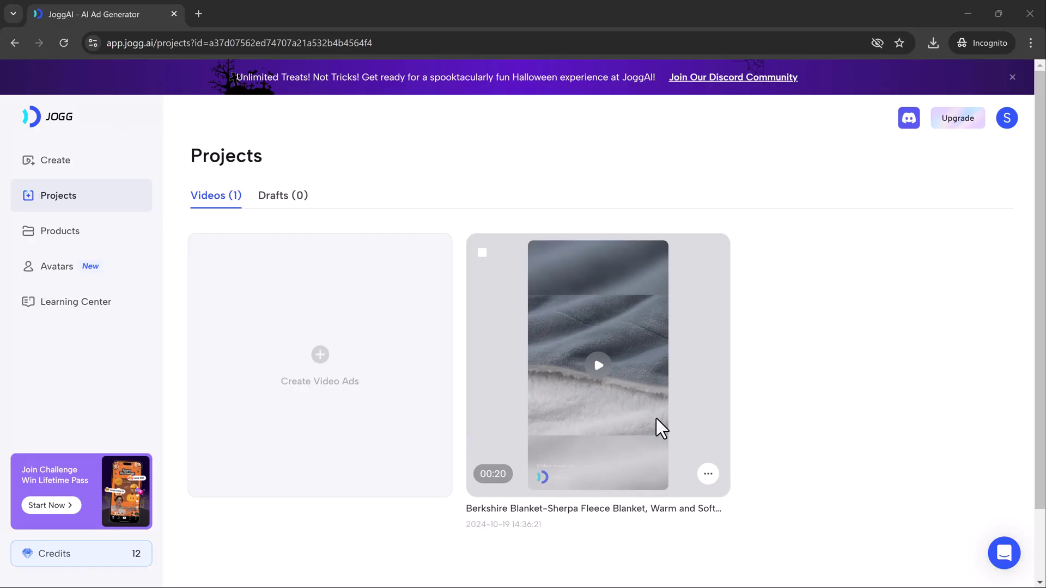
click(708, 475)
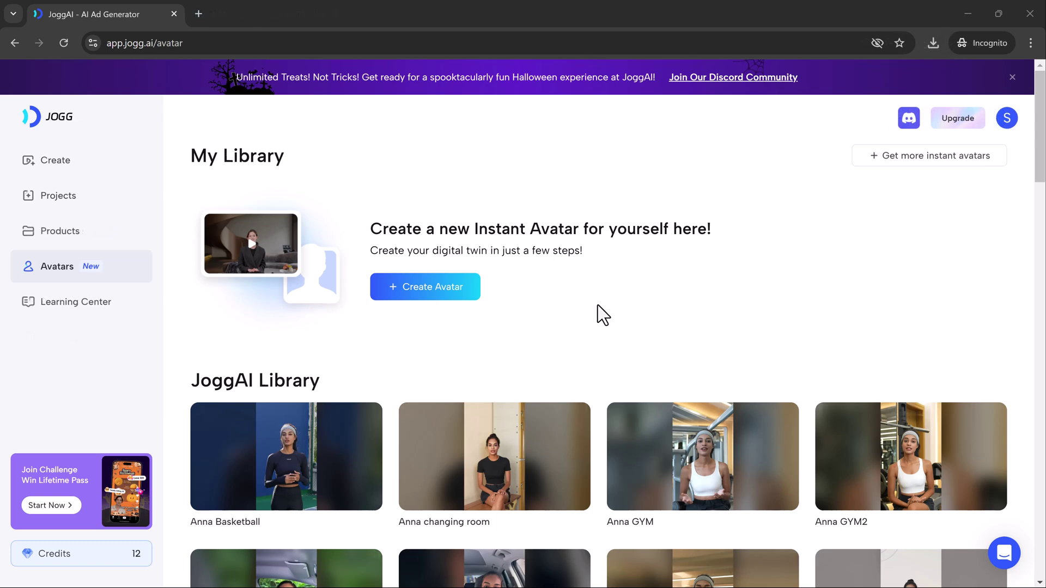
Step: Scroll the JoggAI Library down to the Charles Black Living Room avatar card
scroll(598, 307, down, 2)
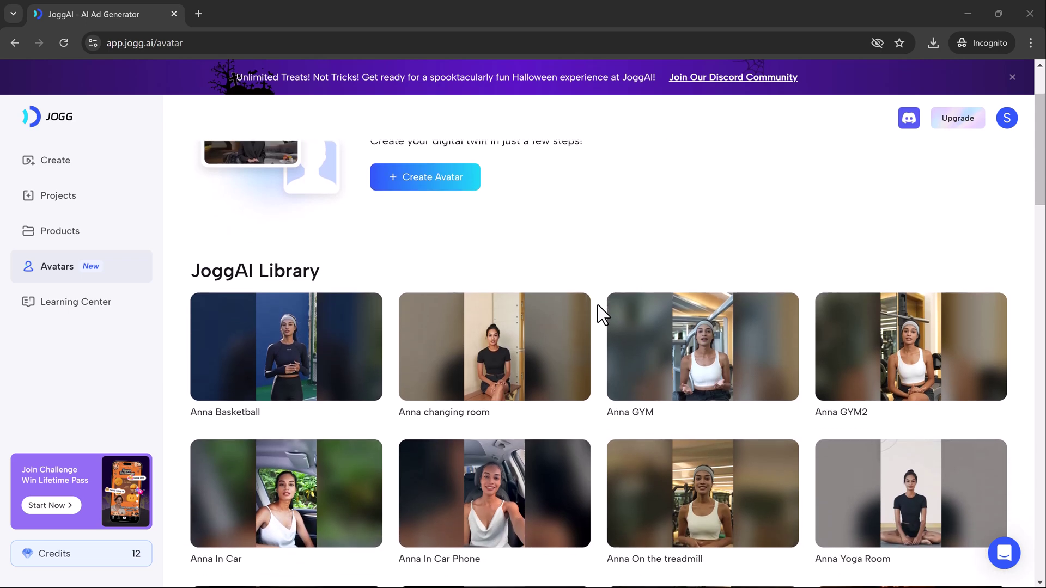
scroll(598, 307, down, 2)
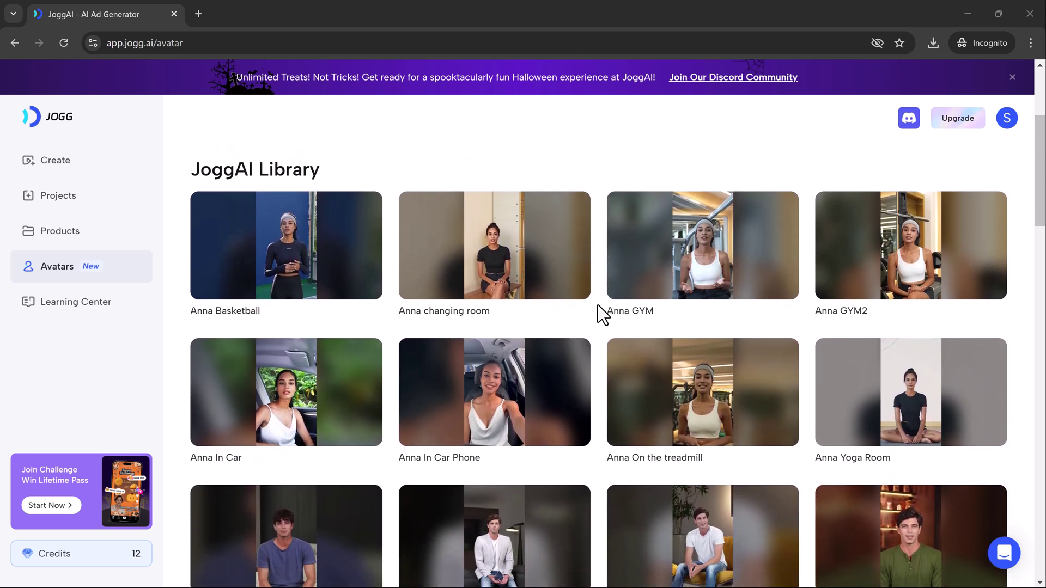
scroll(597, 305, down, 3)
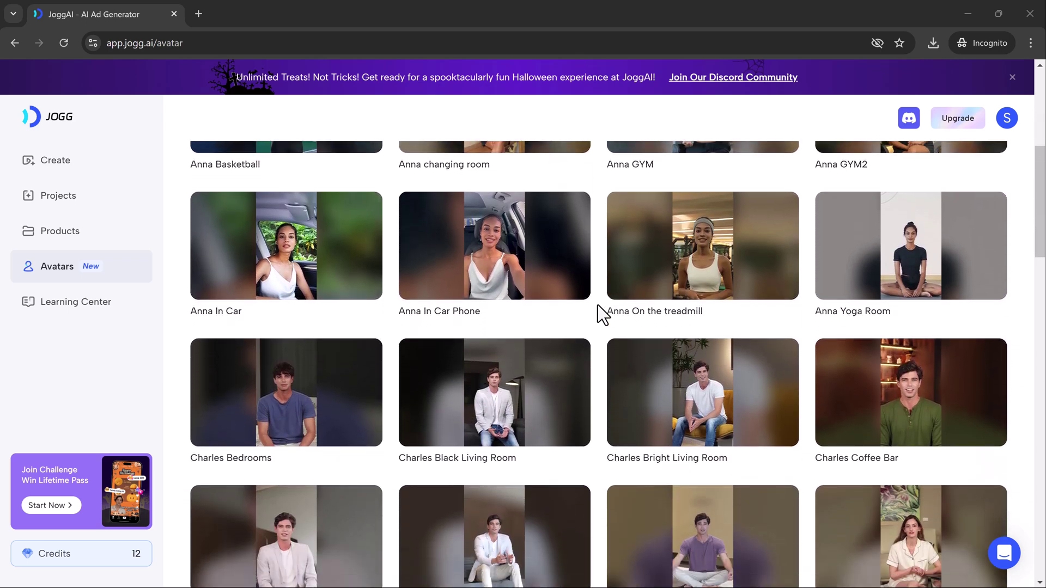
scroll(597, 305, down, 2)
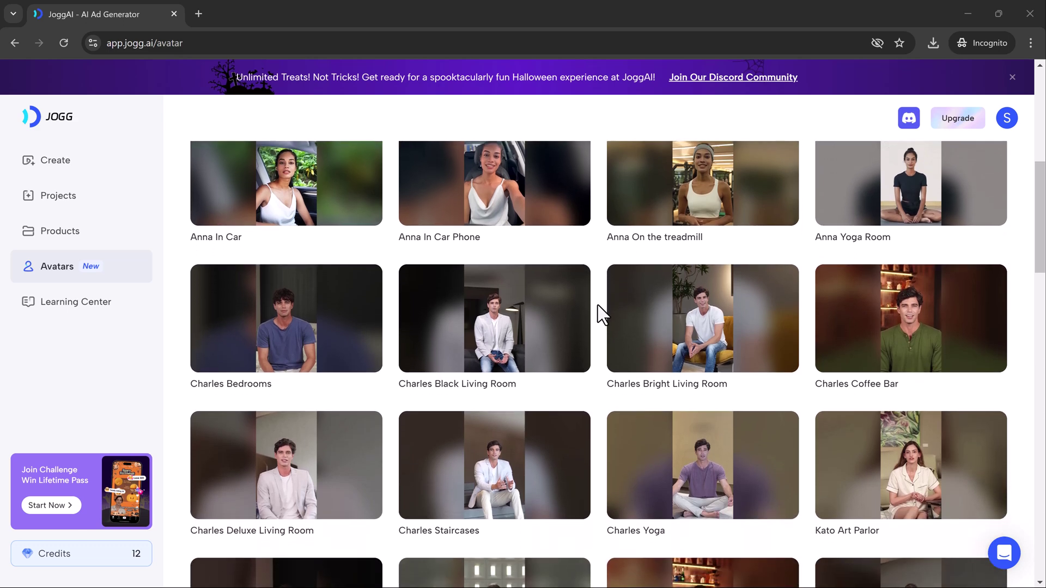
scroll(601, 314, down, 1)
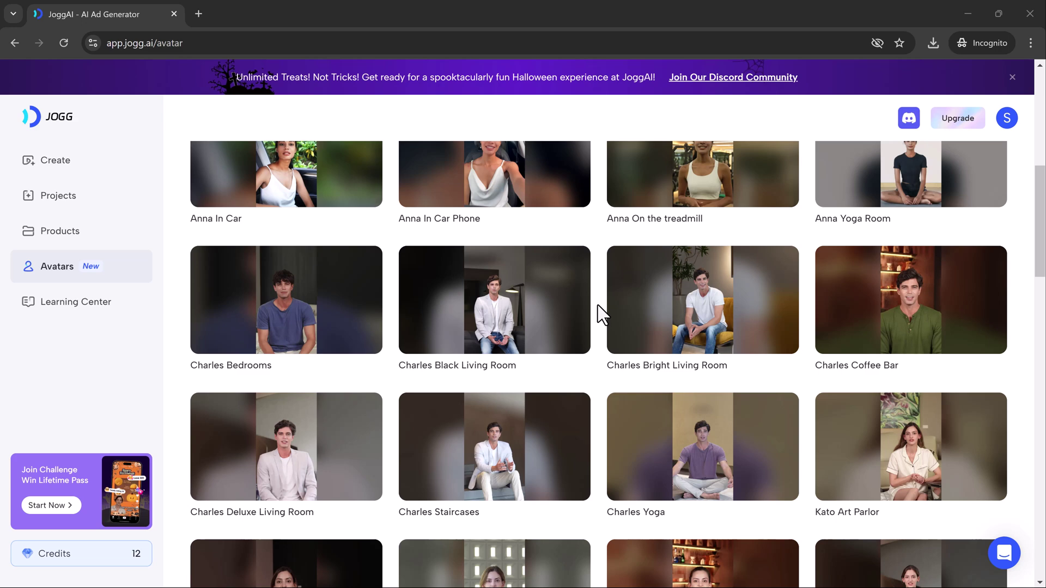
mouse_move(488, 279)
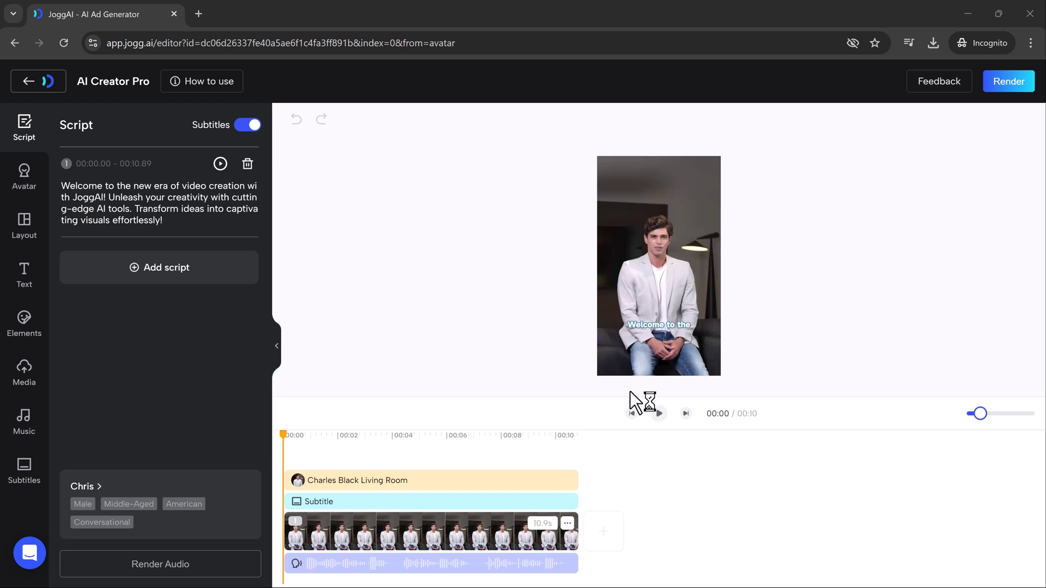
Step: Play the welcome-script preview, try Charles Bedrooms, then revert to Charles Black Living Room
click(659, 415)
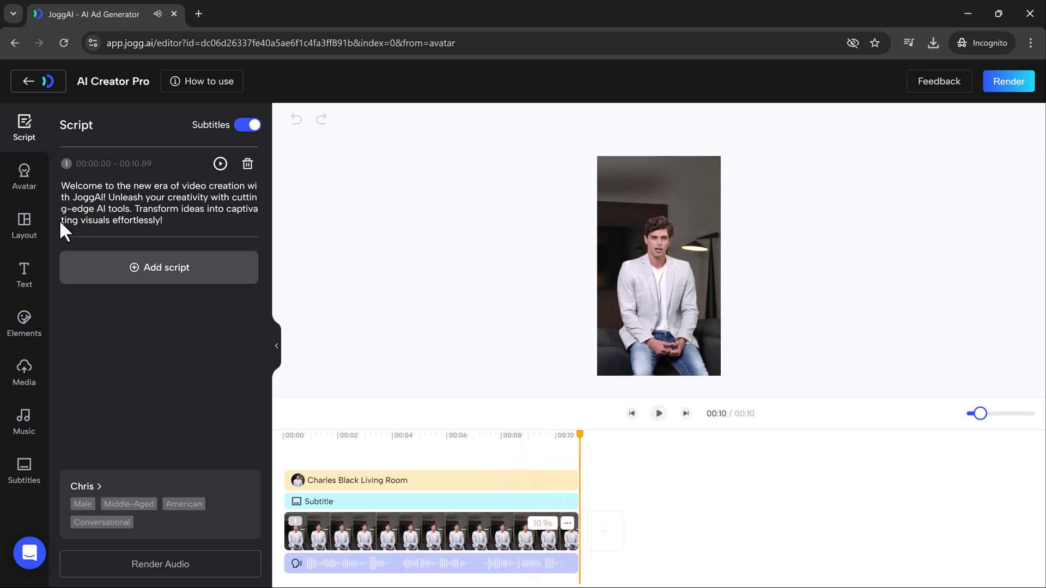
click(26, 187)
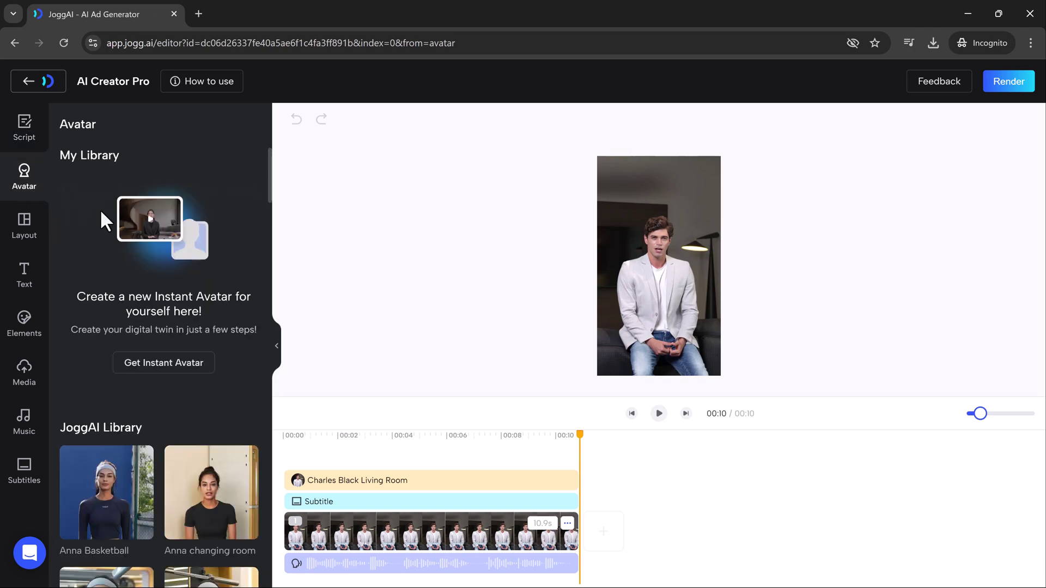
scroll(155, 353, down, 2)
scroll(155, 349, down, 7)
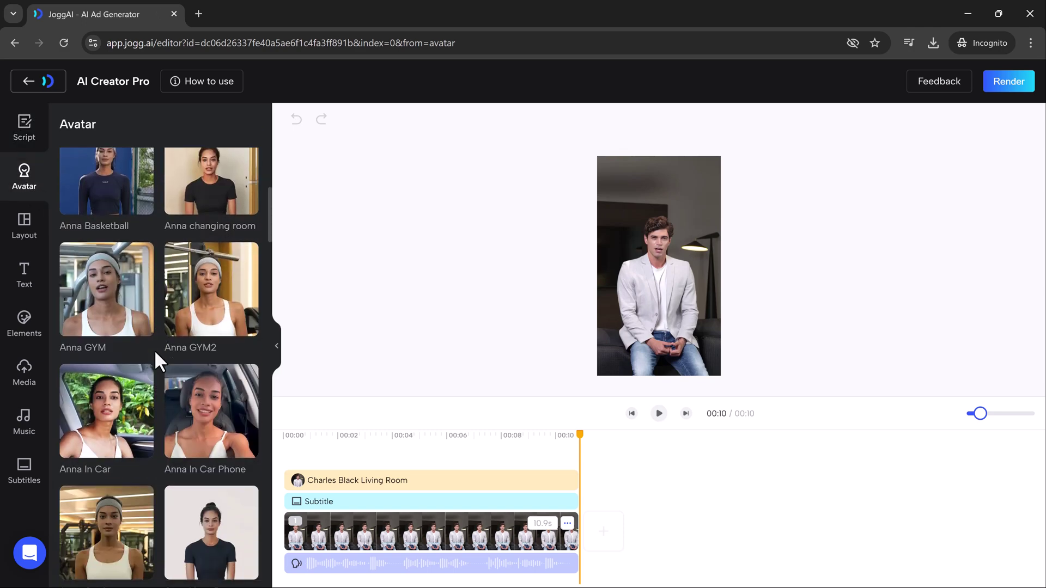
scroll(154, 350, down, 4)
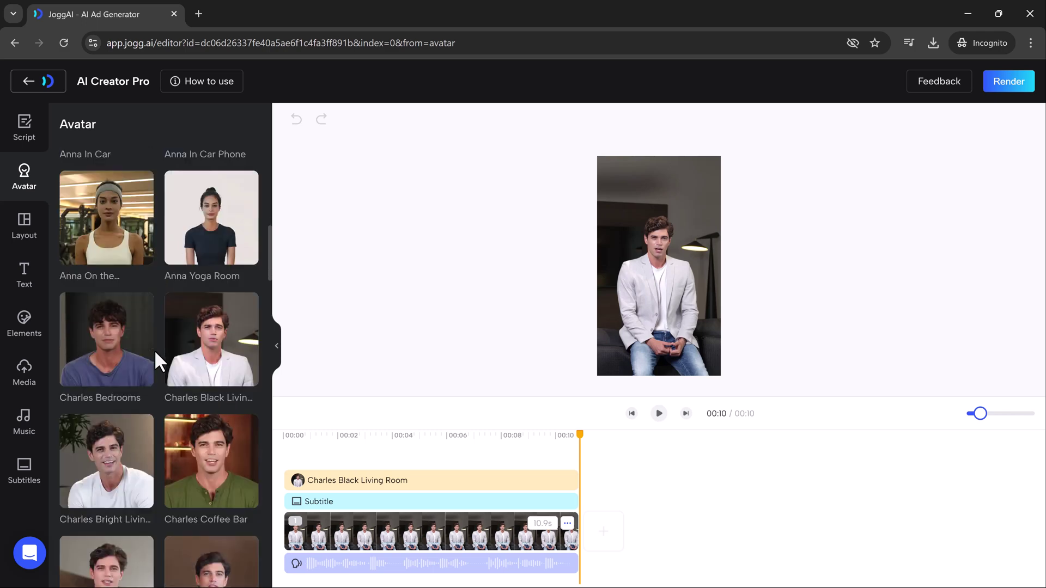
click(110, 279)
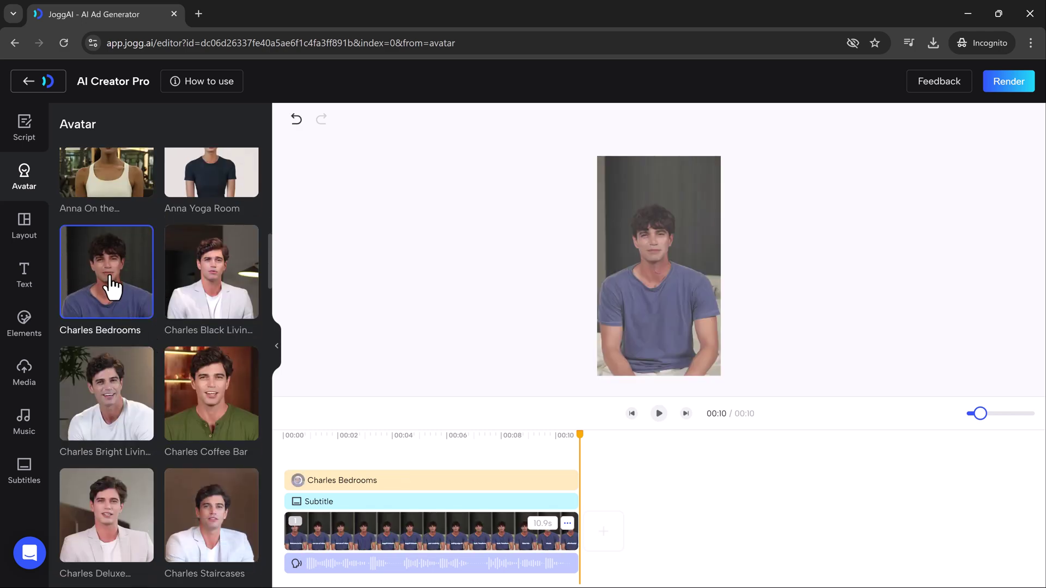
click(220, 305)
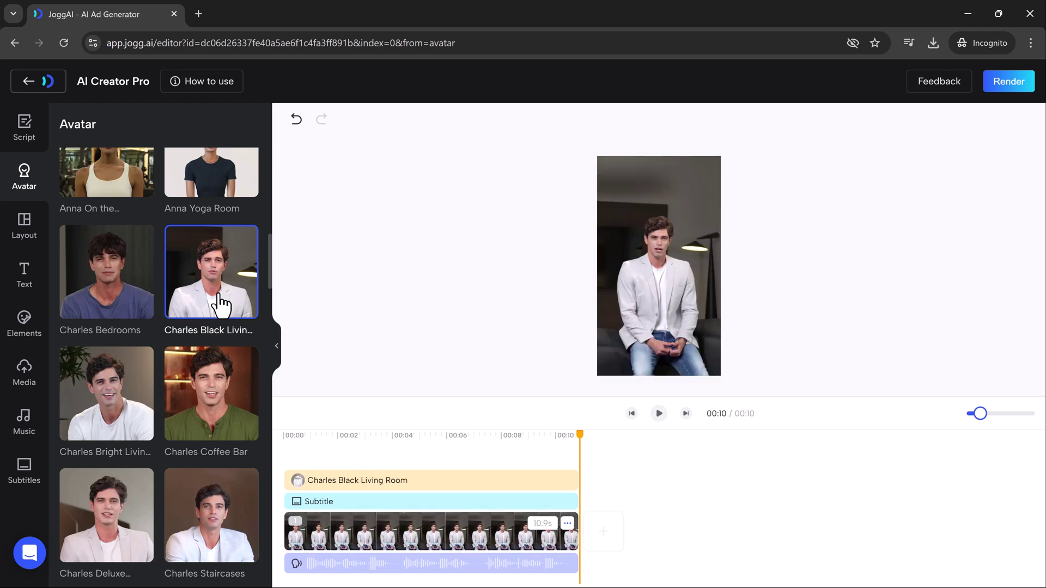
Step: Add a pumpkin sticker from the sticker library, browsing layout, text and music options along the way
click(23, 232)
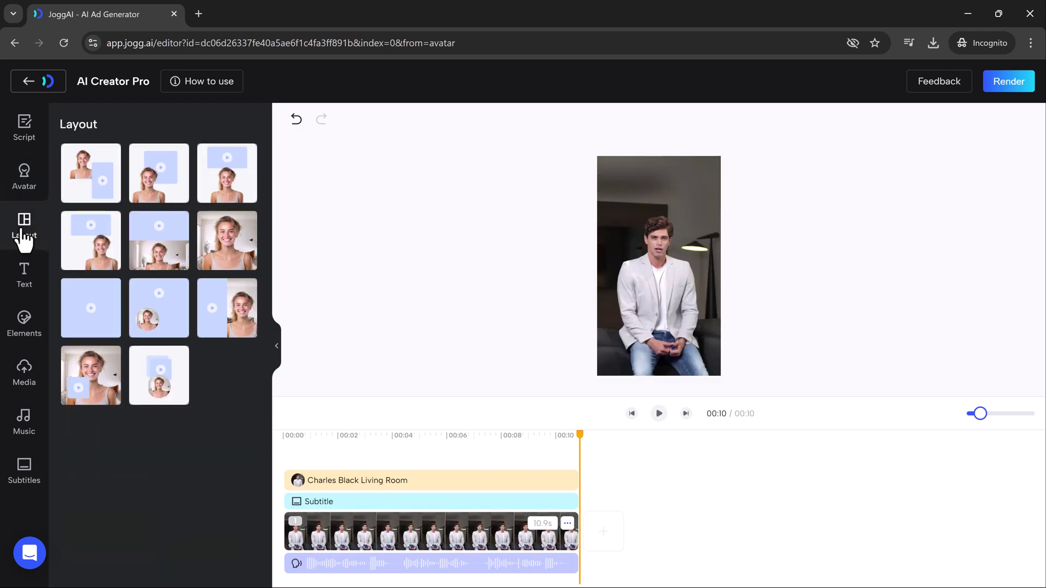
click(24, 282)
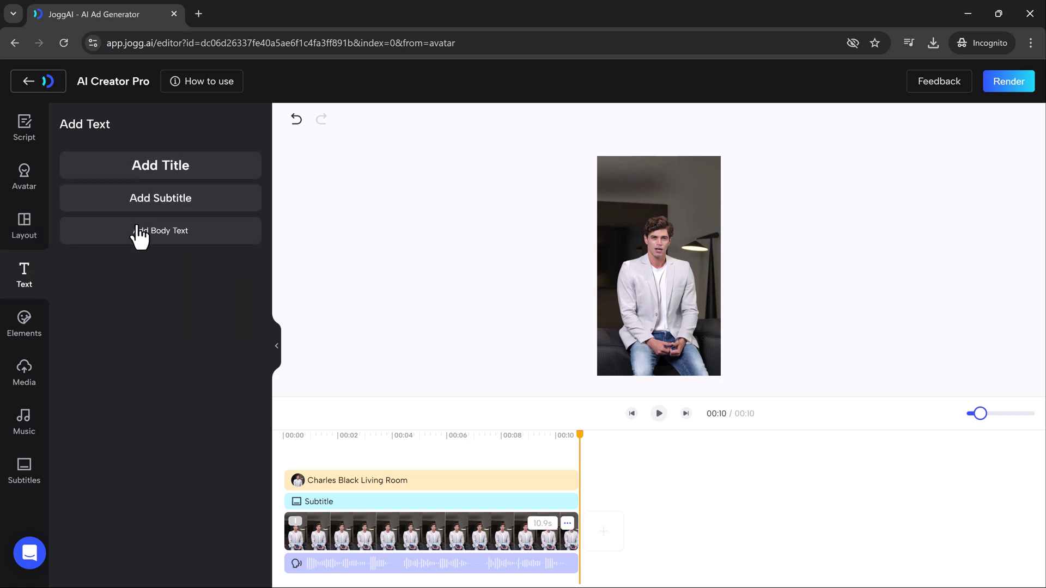
click(24, 323)
click(163, 232)
click(394, 285)
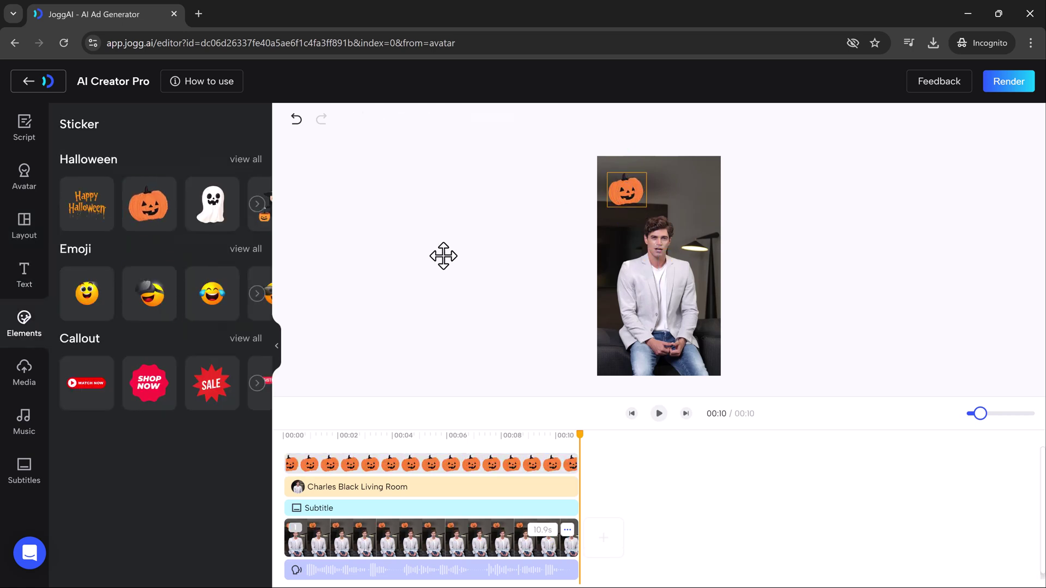
click(24, 423)
scroll(124, 357, down, 3)
scroll(124, 357, up, 3)
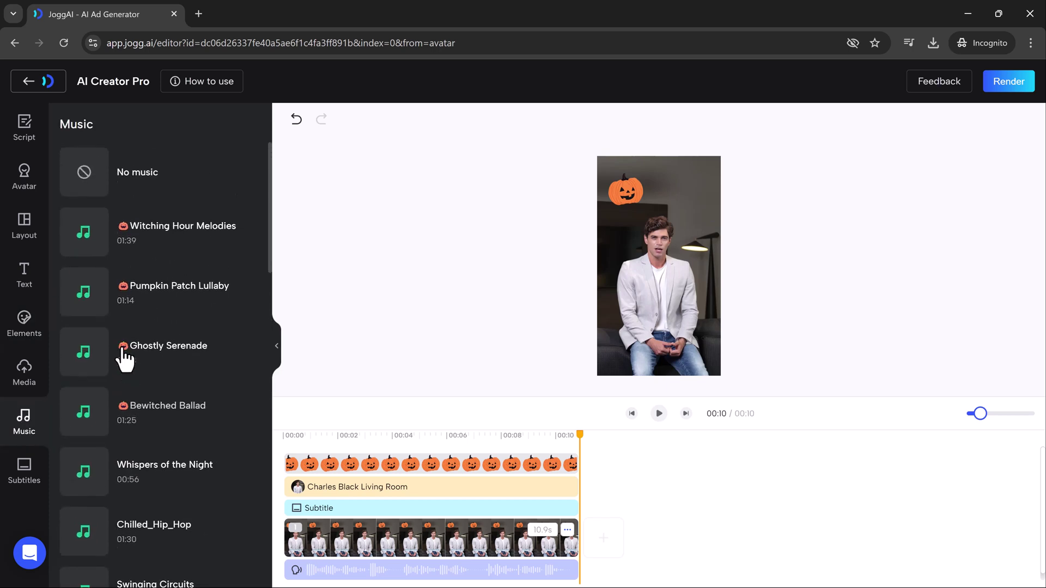
Step: Apply the black-background WELCOME TO JOGGAI subtitle style (Roboto-Black, 64) and delete the pumpkin sticker
click(22, 482)
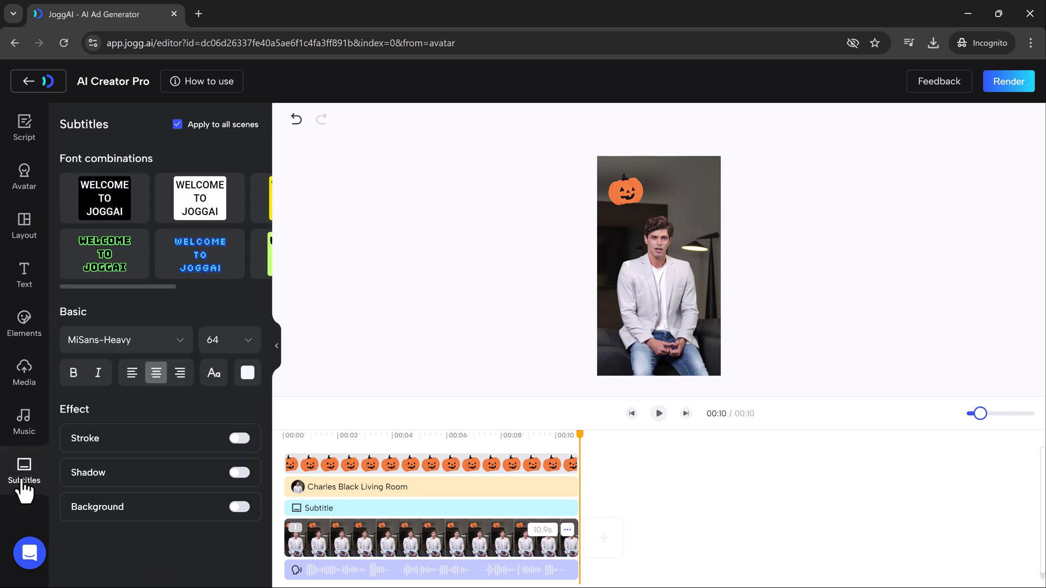
click(111, 215)
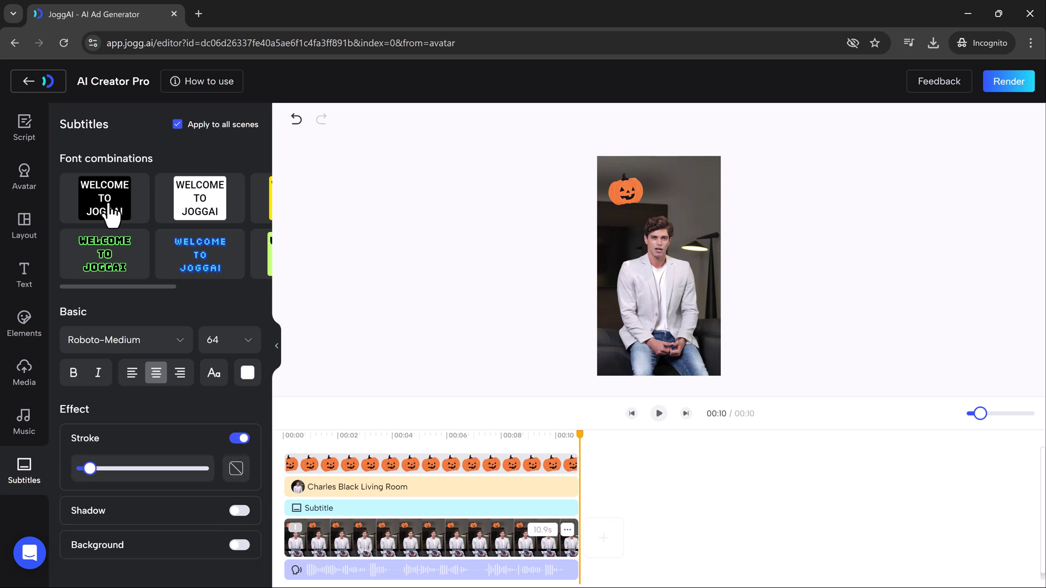
drag(159, 286, 259, 292)
click(224, 263)
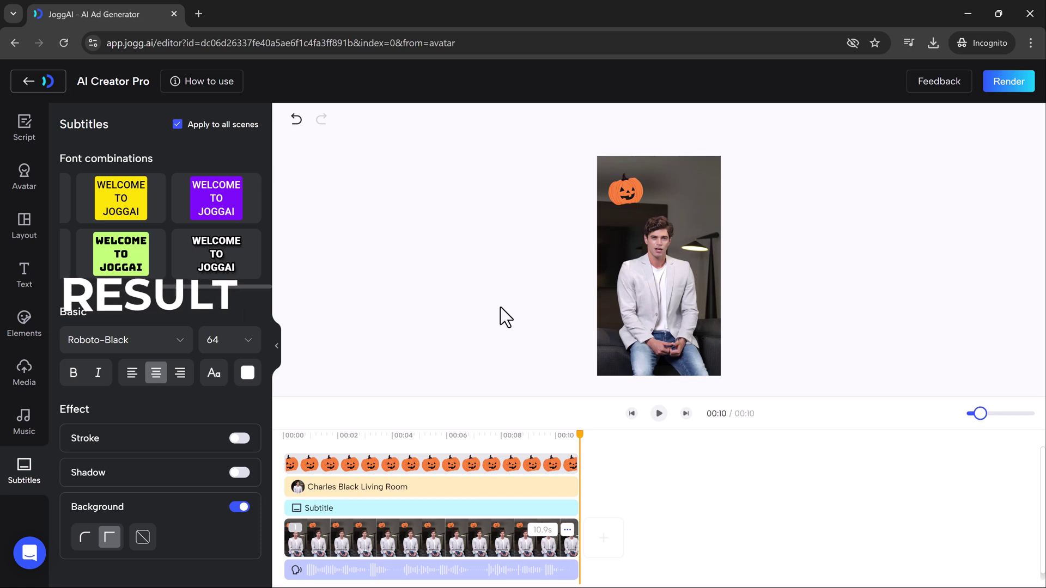
click(627, 191)
key(Delete)
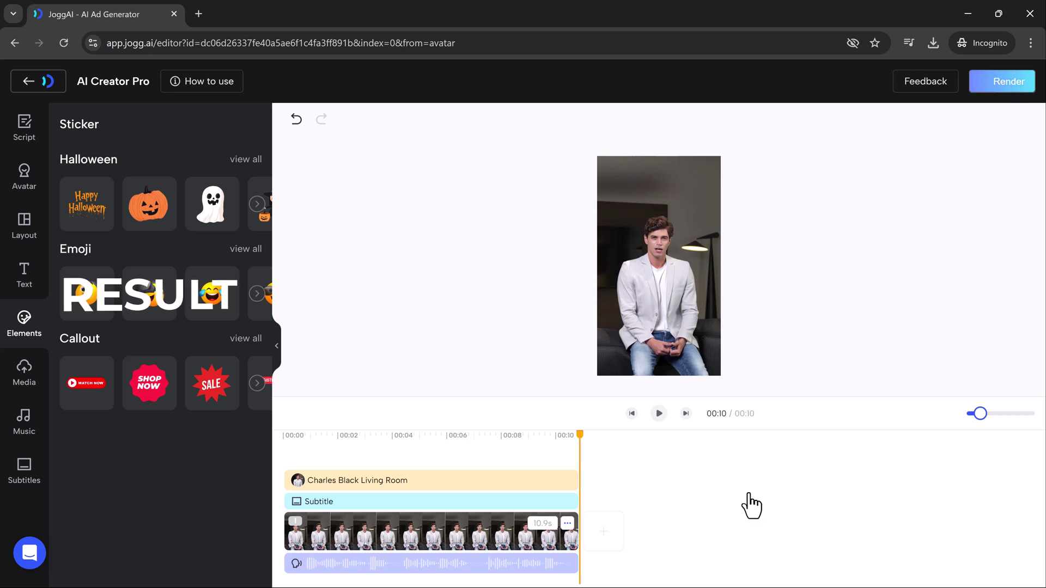
Step: Render the Charles avatar video and try downloading it from Projects, which opens Plans & Pricing
click(1009, 83)
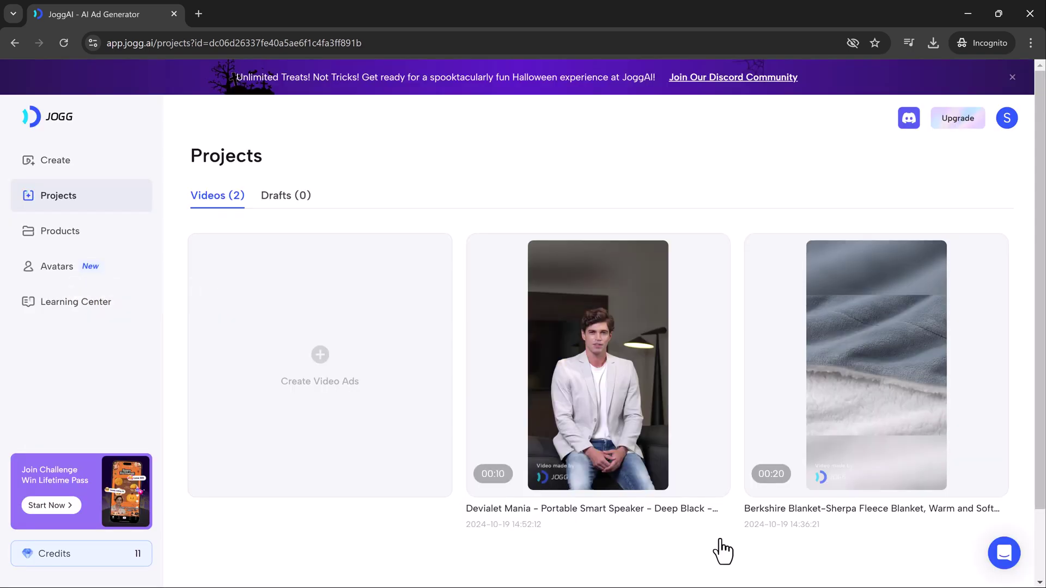
click(708, 473)
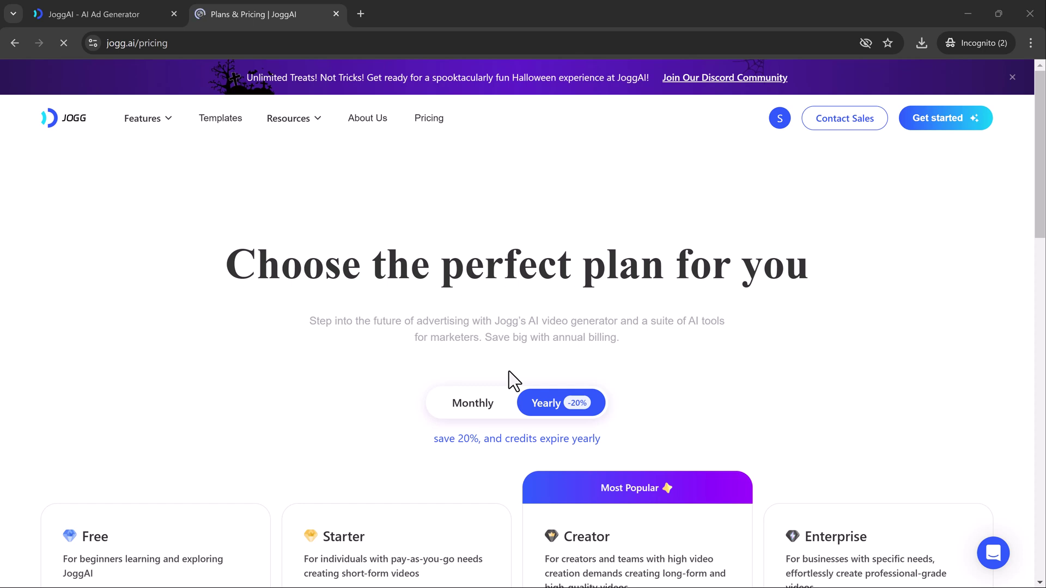
scroll(509, 371, down, 1)
scroll(509, 371, down, 2)
scroll(509, 371, down, 1)
scroll(509, 371, down, 1)
scroll(509, 371, down, 2)
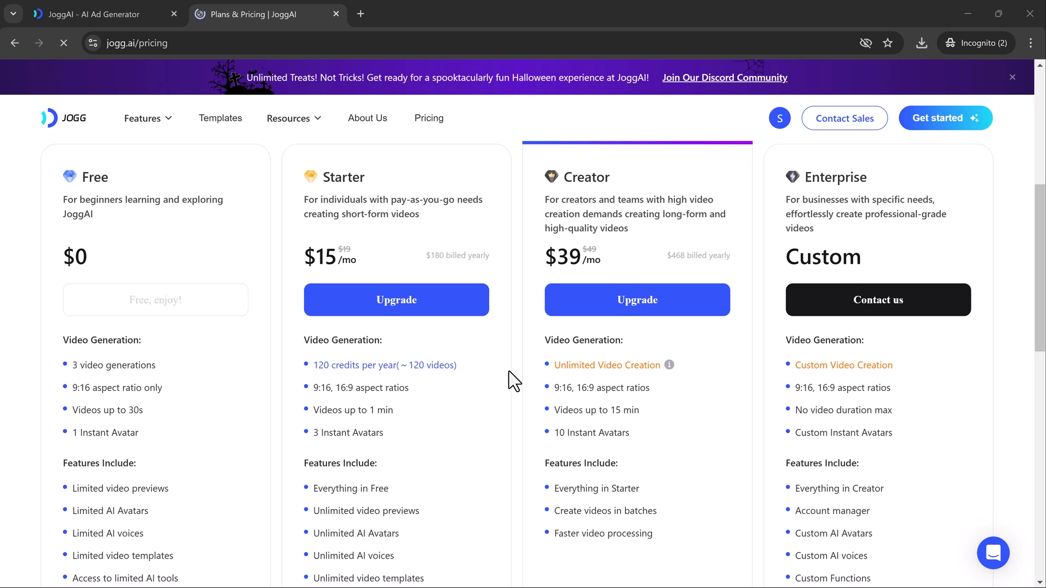
scroll(509, 371, down, 1)
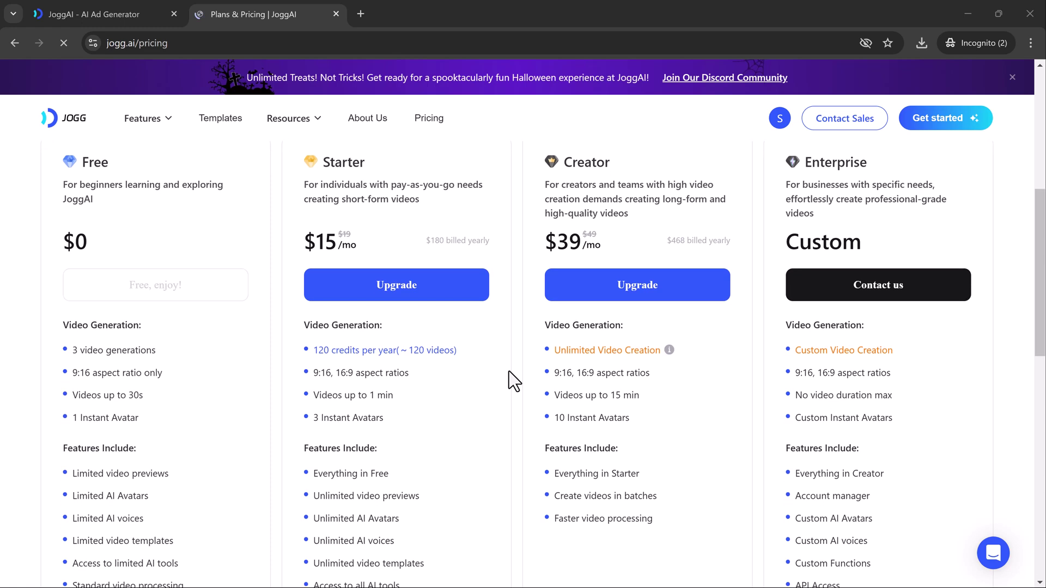
scroll(509, 371, down, 1)
scroll(509, 371, down, 2)
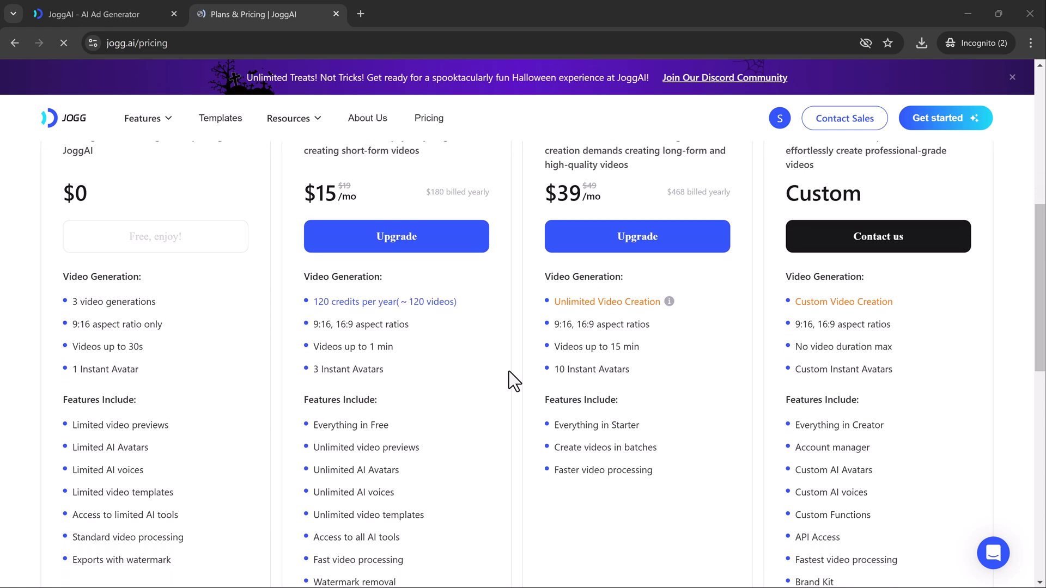
scroll(509, 371, down, 1)
scroll(509, 371, down, 3)
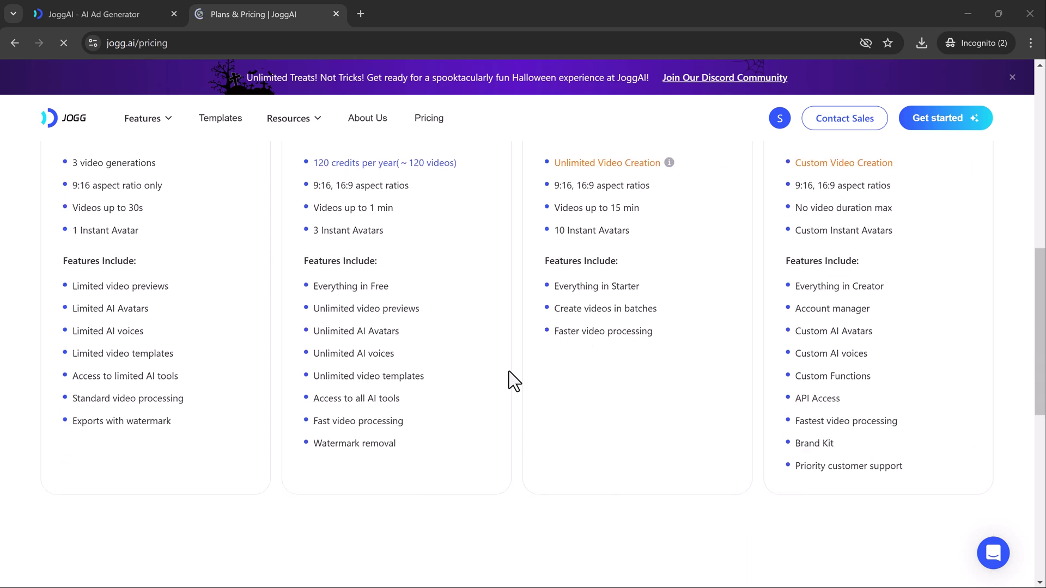
scroll(509, 371, up, 3)
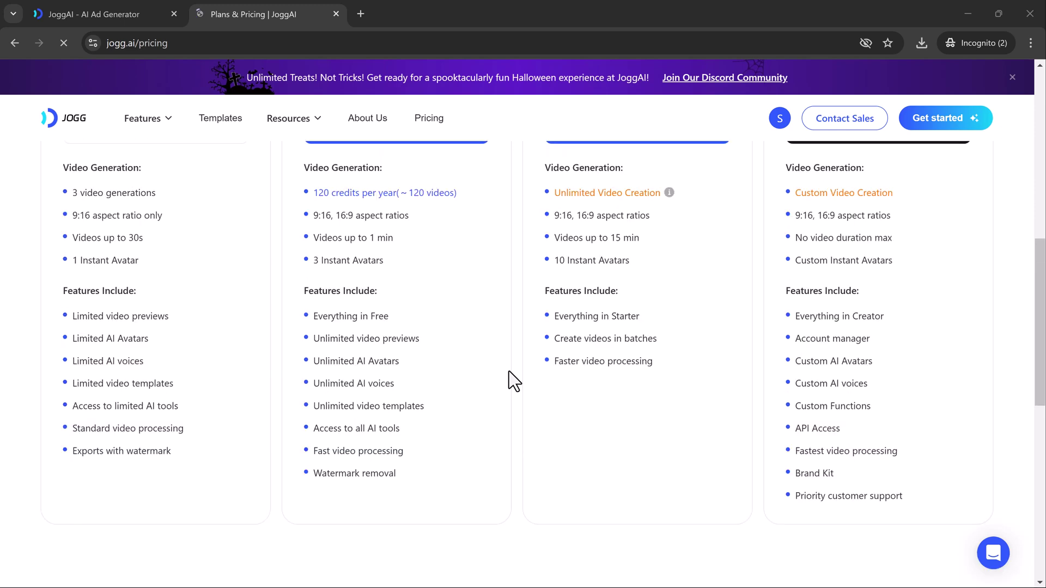
scroll(509, 371, up, 2)
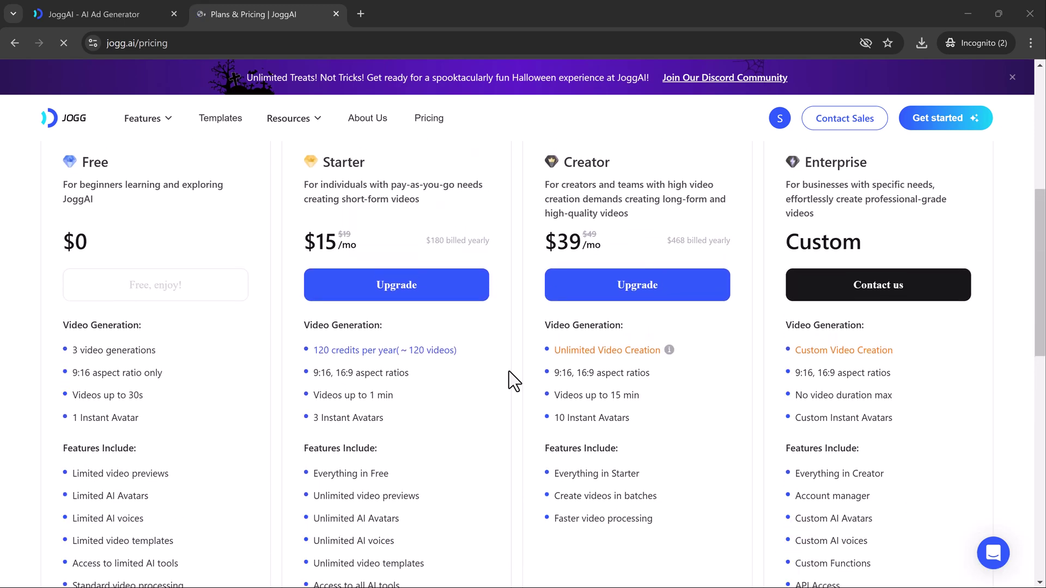